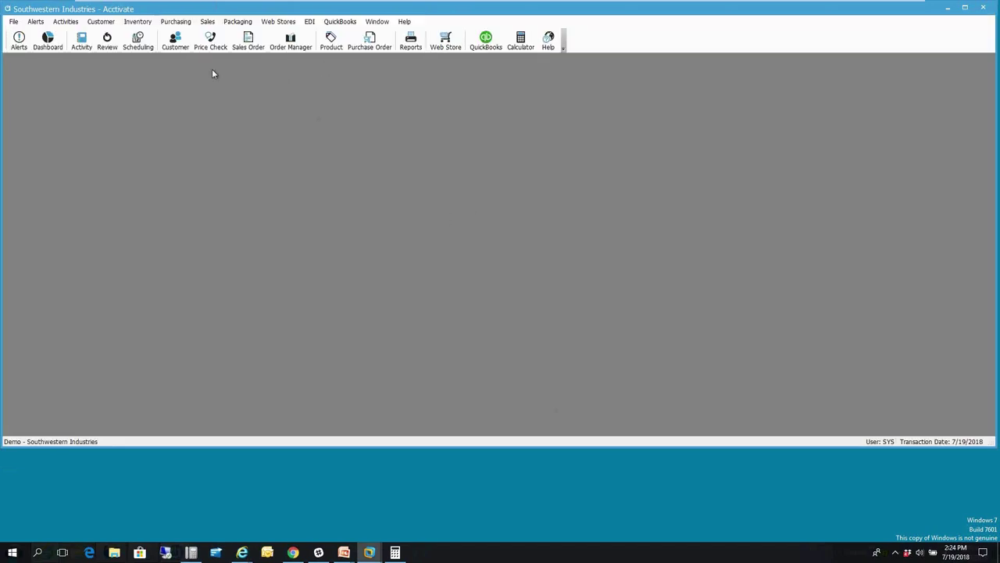
- Start a new blank sales order dated 7/19/2018 and open the customer lookup
click(239, 41)
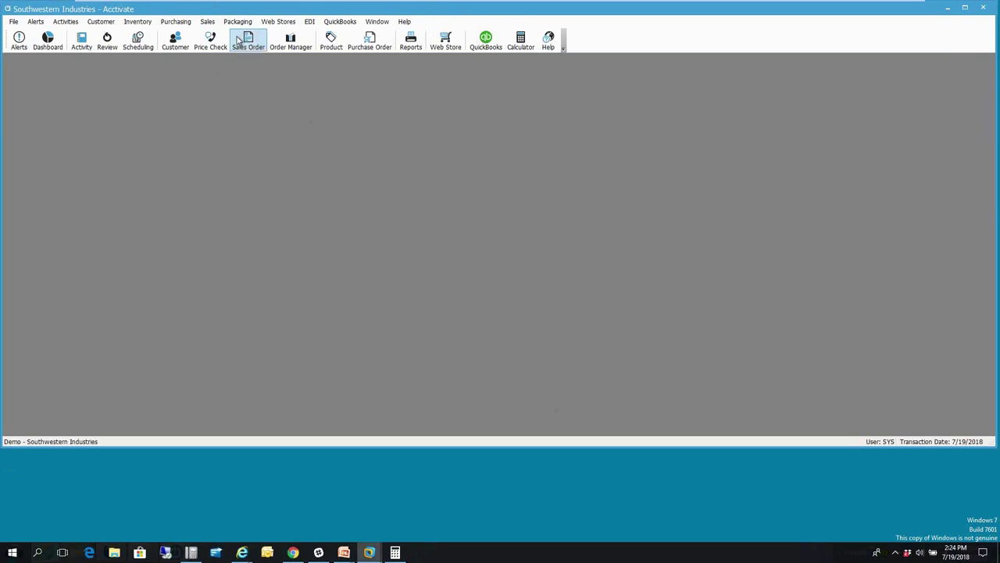
click(239, 41)
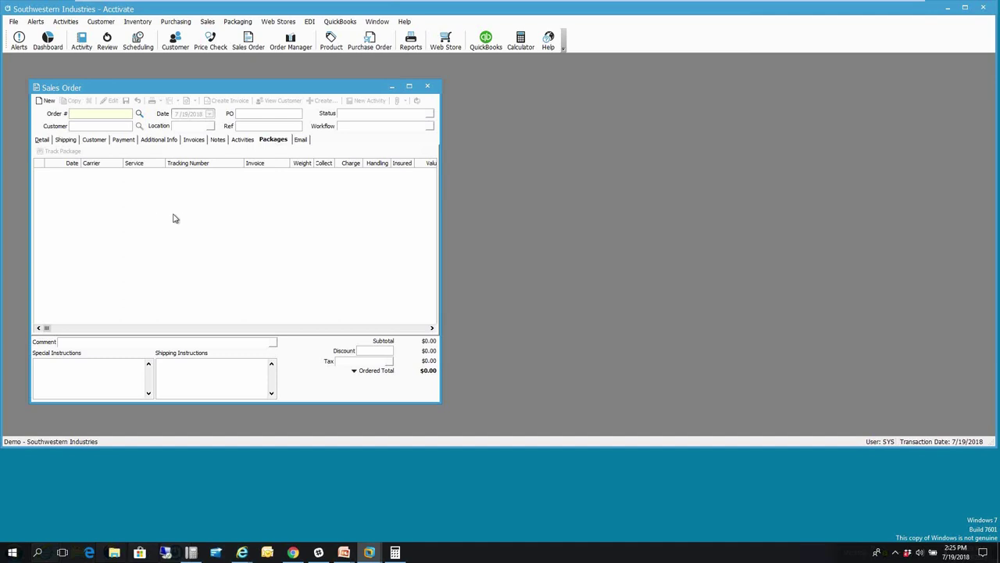
click(47, 101)
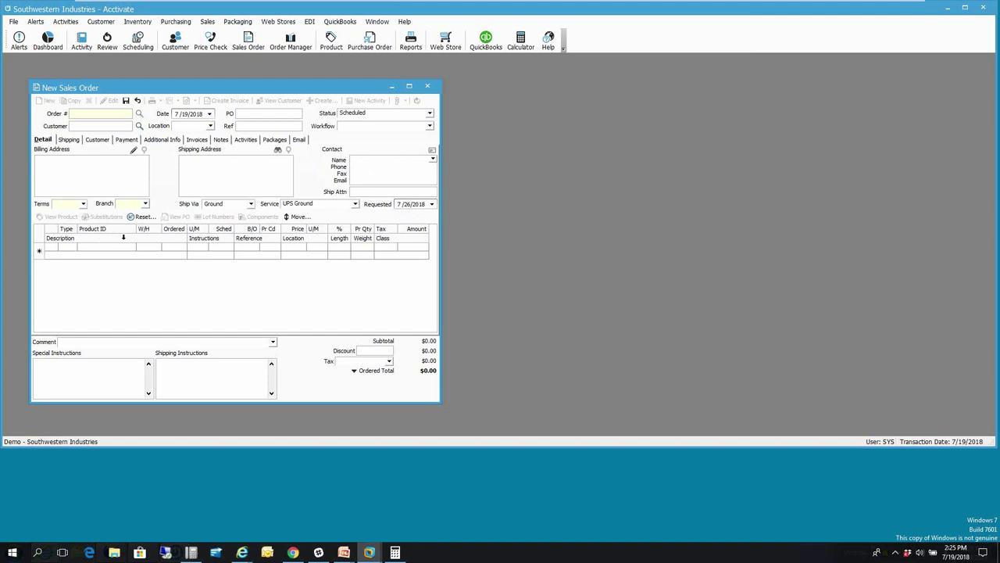
click(139, 127)
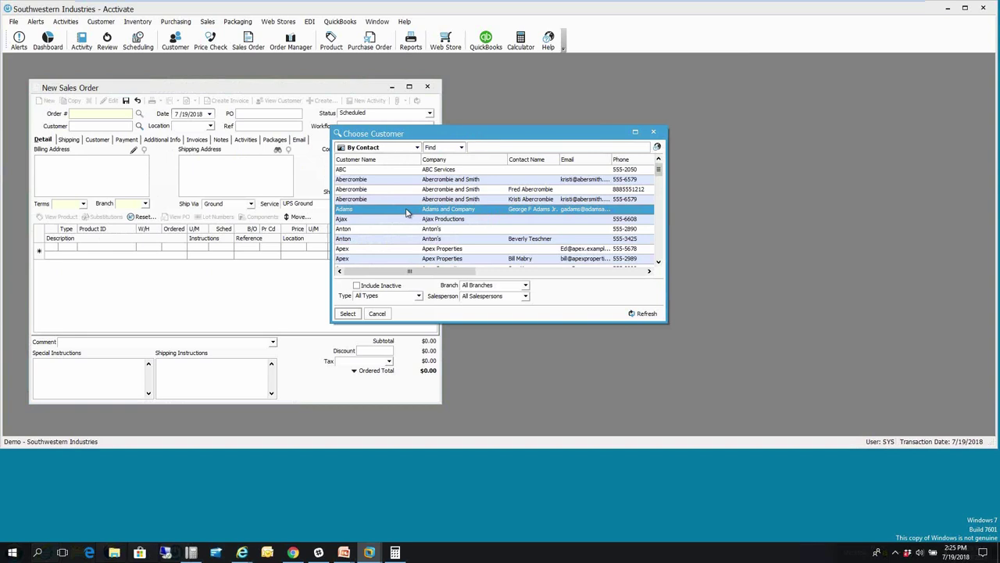
- Choose Adams and Company as the order's customer and confirm UPS Ground shipping
click(348, 313)
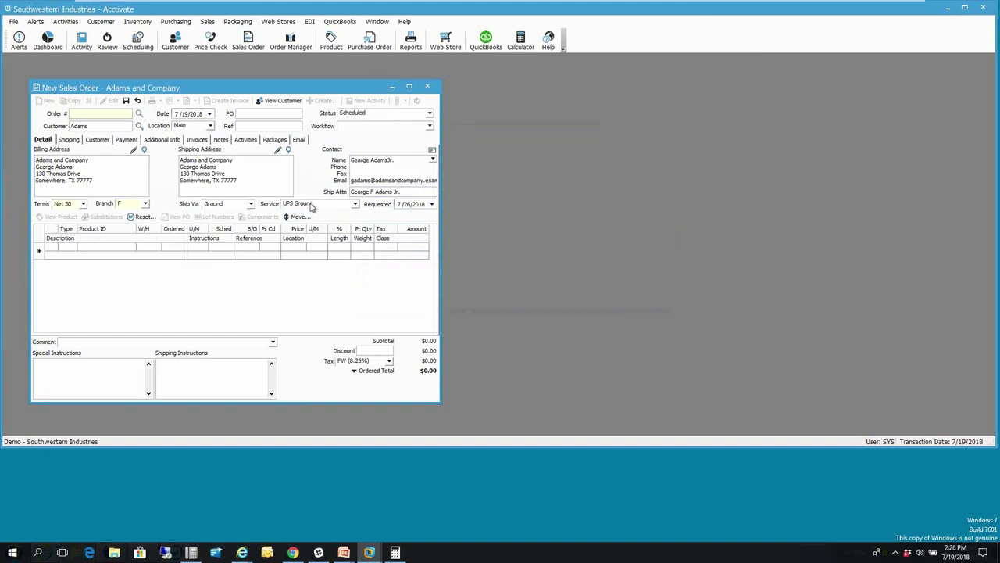
click(130, 246)
click(356, 204)
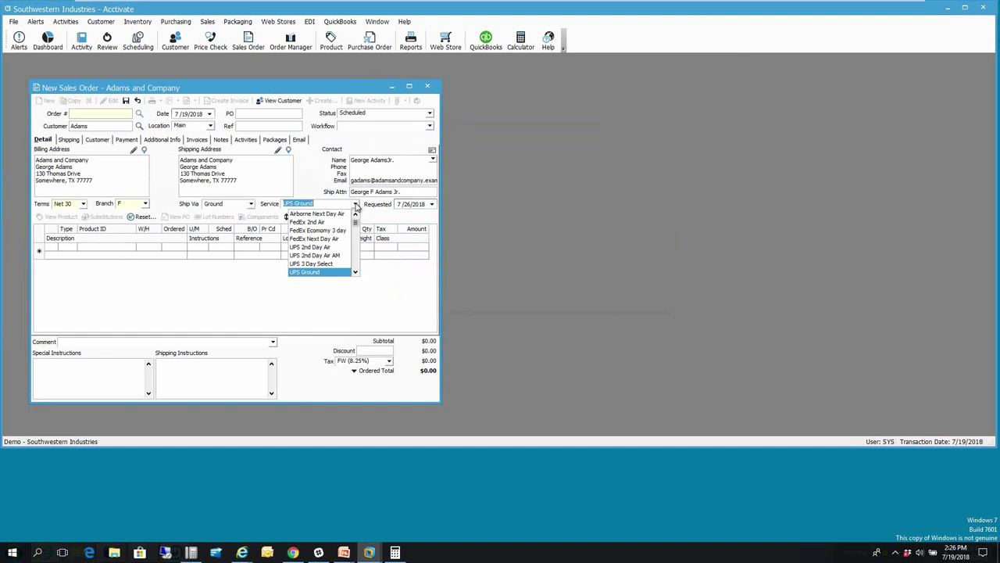
click(128, 247)
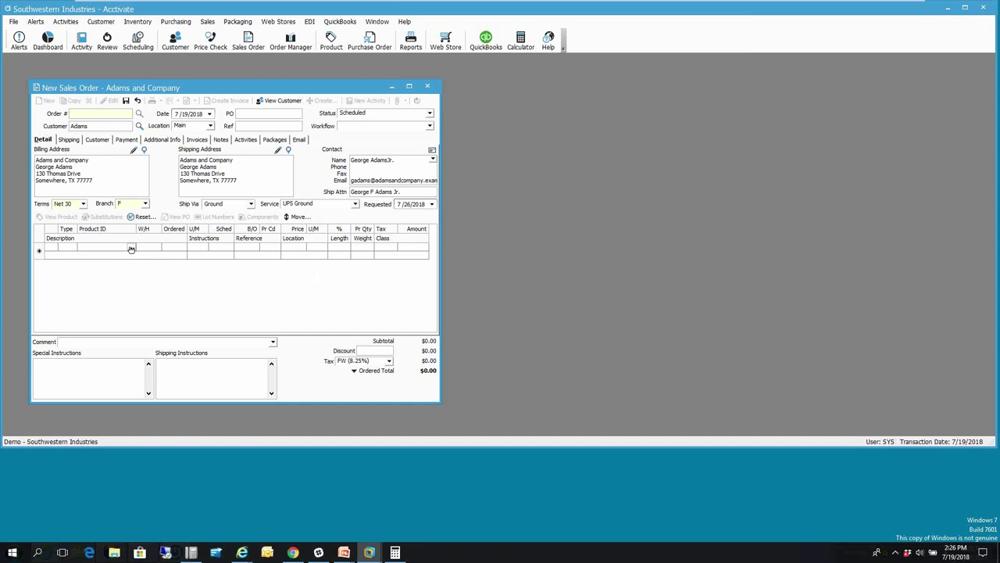
- Add the B10 and B18 D-Ring Binder lines at $3.35 each, dismissing their product notes
click(132, 248)
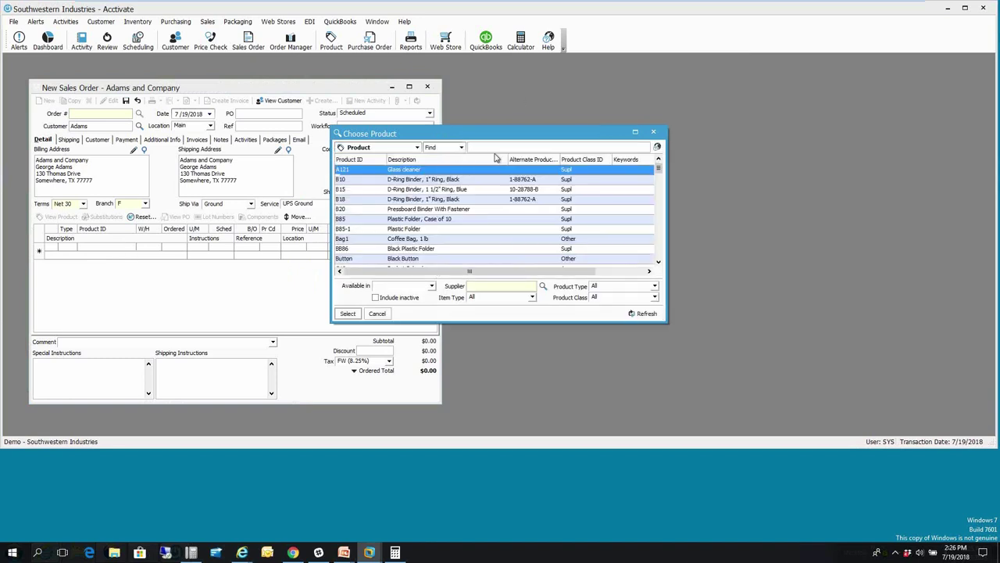
text(b1)
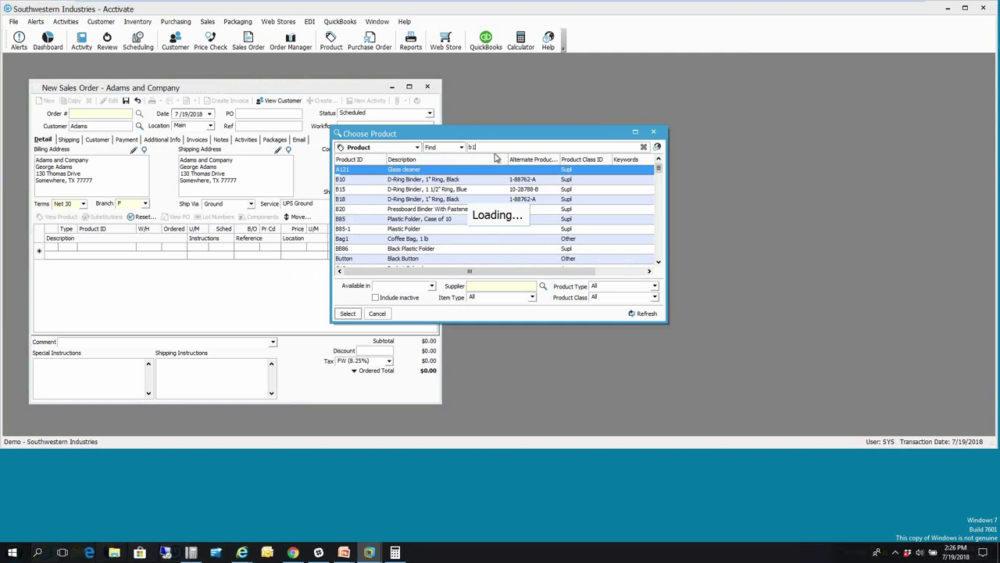
text(0)
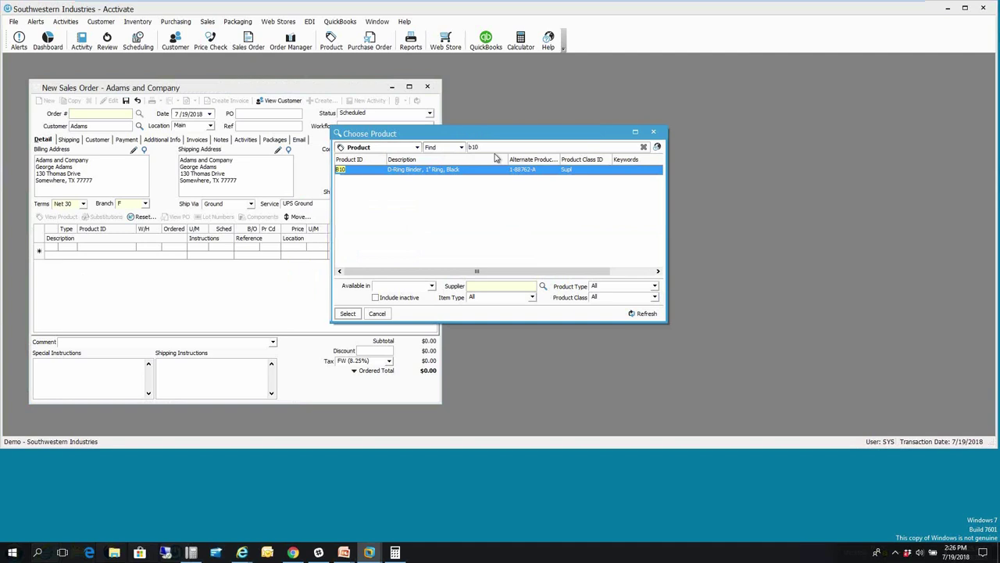
key(Return)
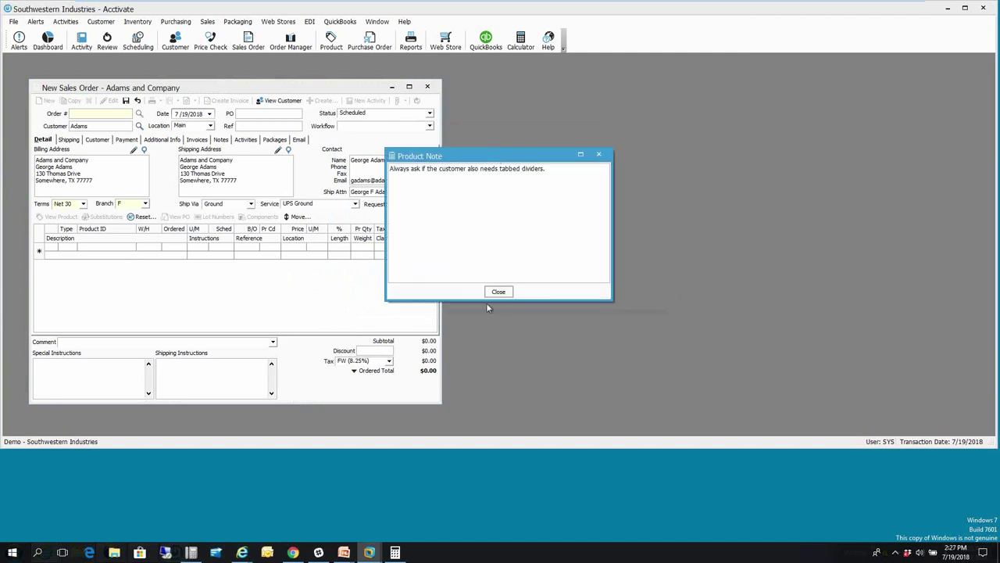
click(498, 292)
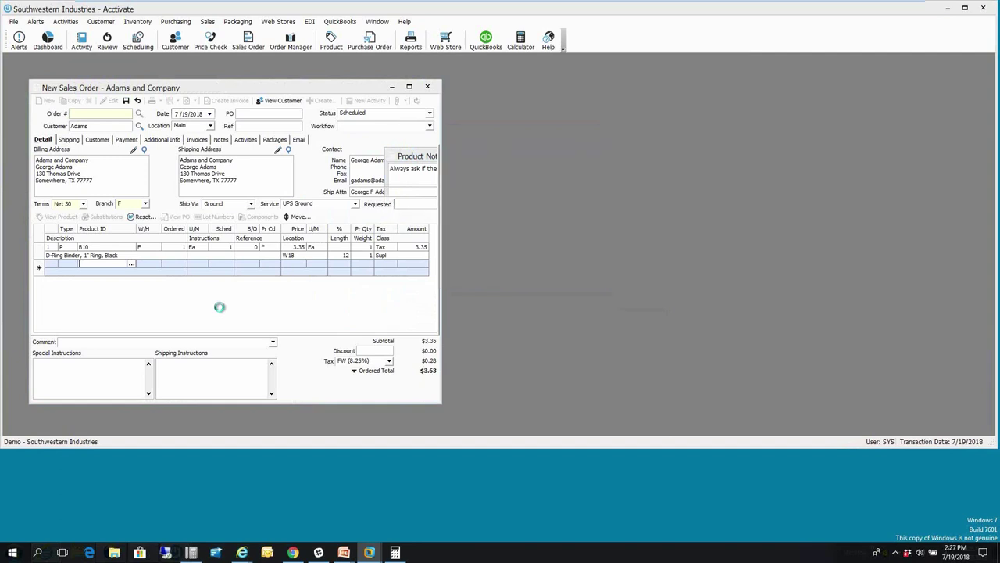
text(b18)
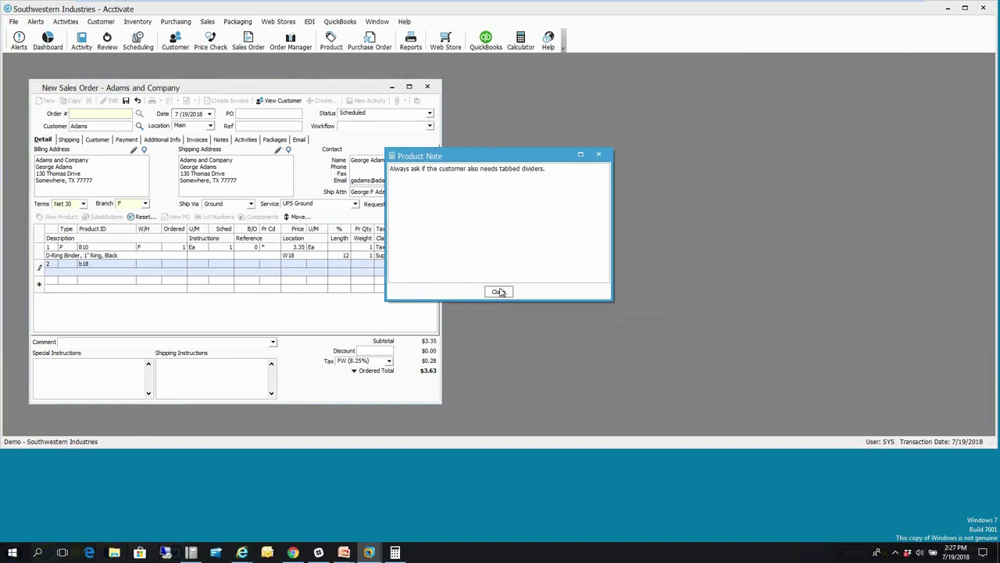
click(500, 292)
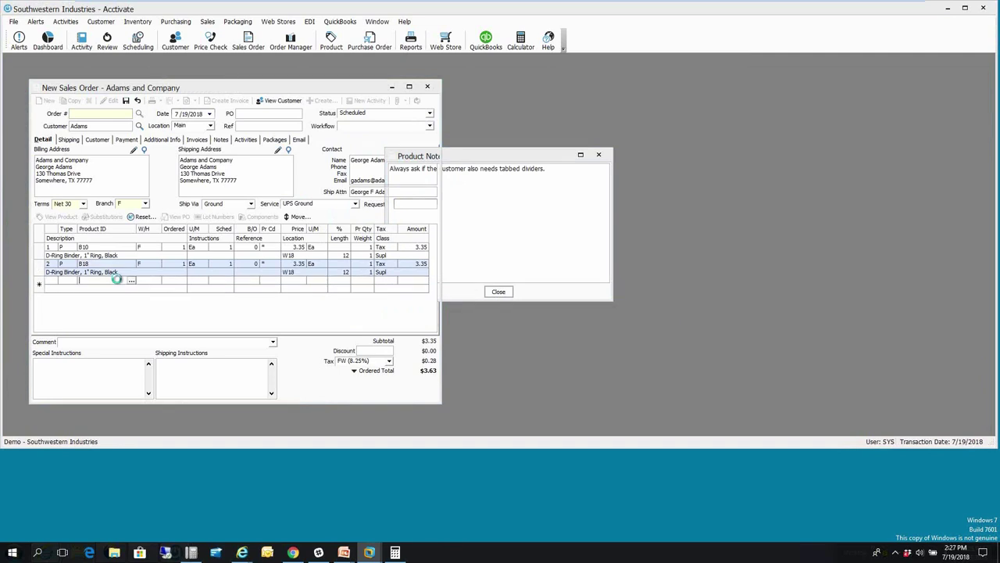
key(Return)
text(ph40)
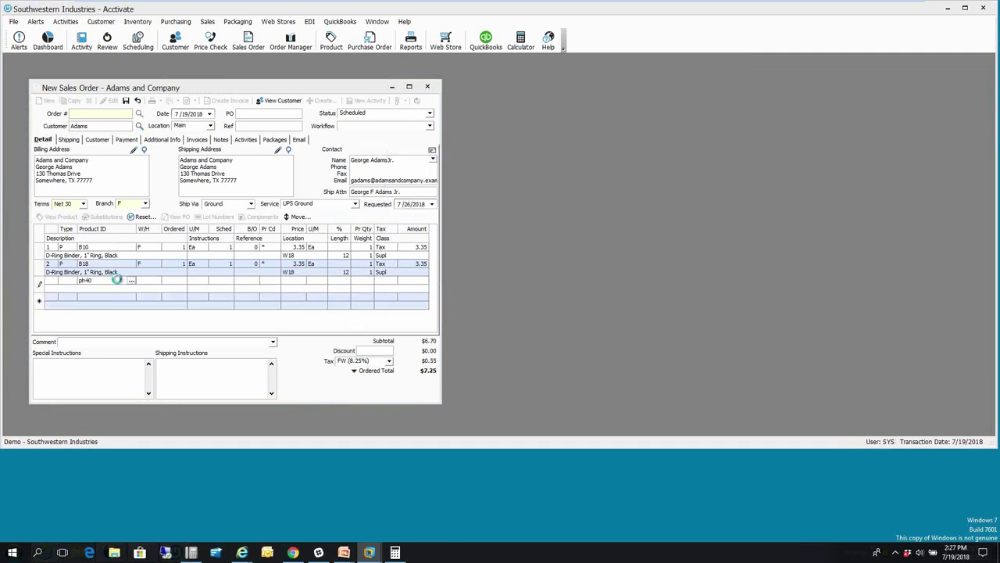
- Enter the PH40 cordless phone line at $45.00 on the order
key(Tab)
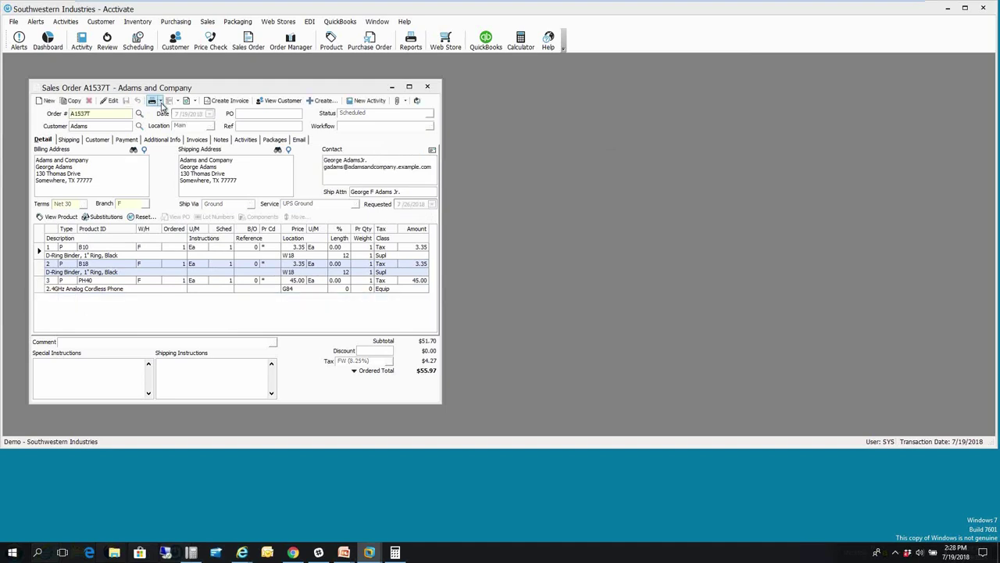
click(160, 101)
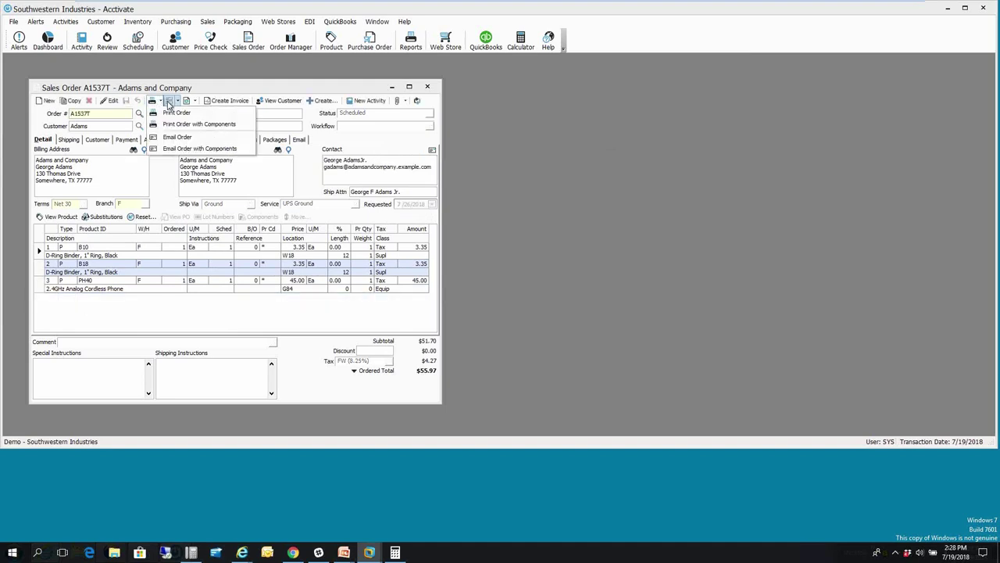
click(178, 102)
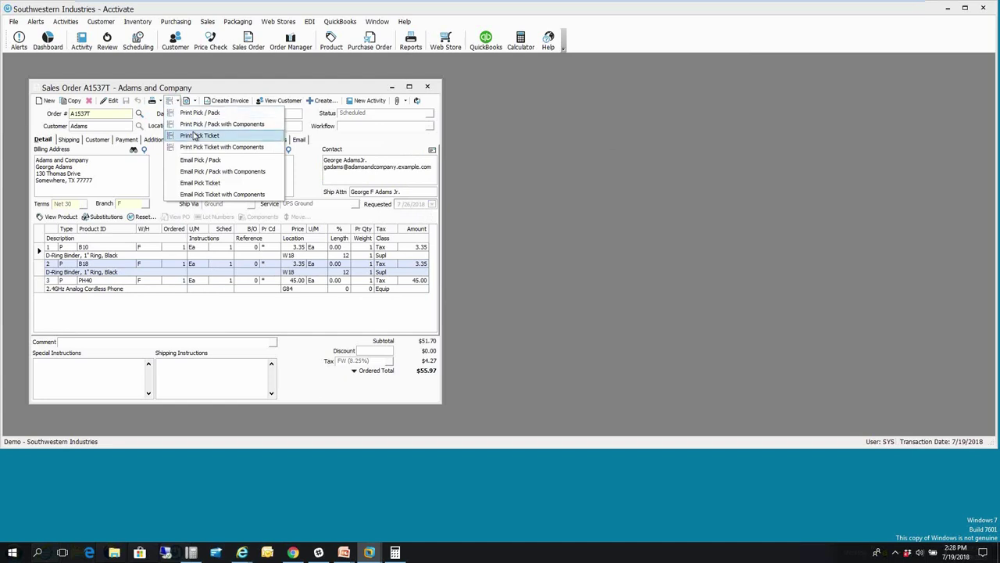
click(195, 102)
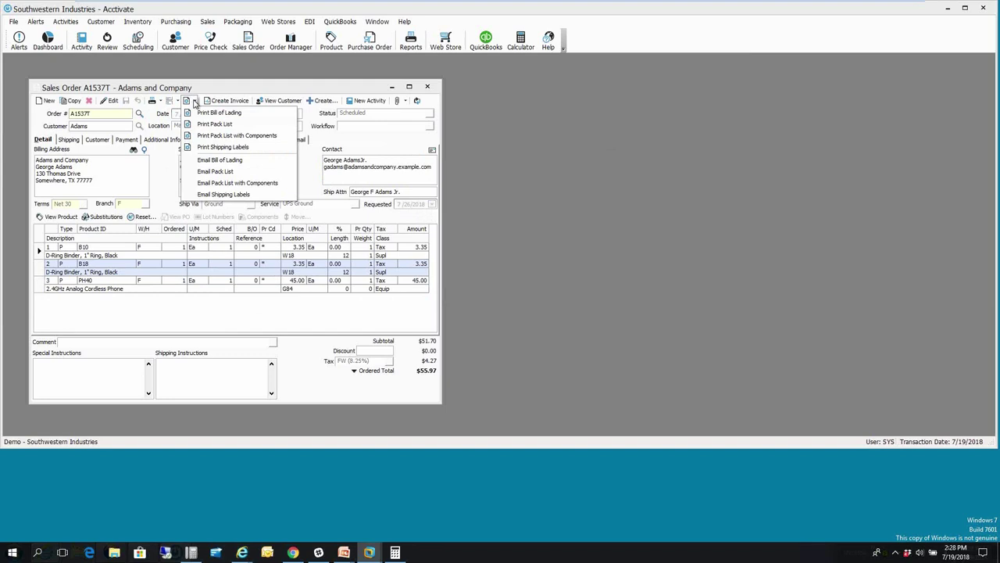
click(195, 102)
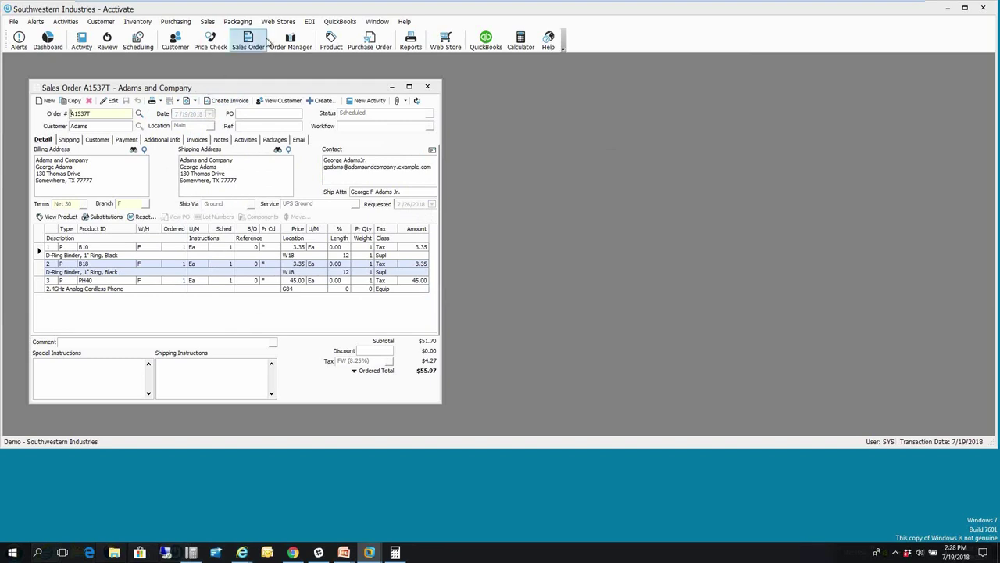
- Open Order Manager for sales orders, enlarge its window, and show its list of views
click(304, 45)
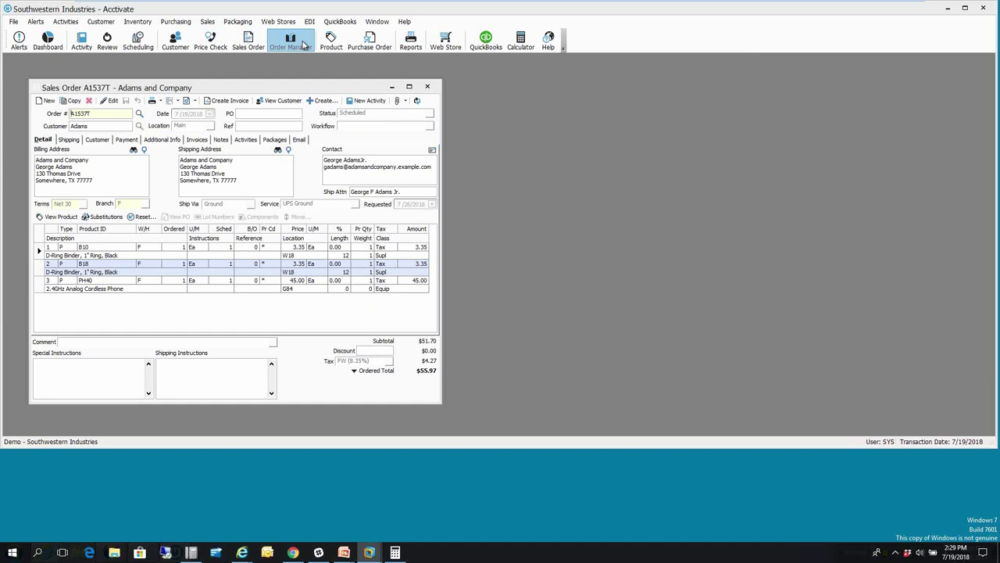
click(303, 46)
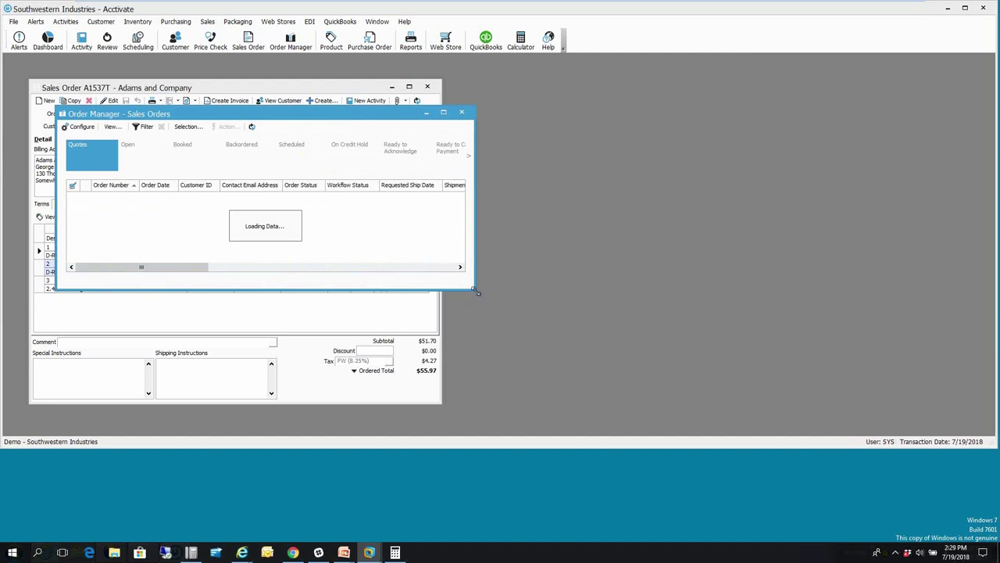
drag(476, 289, 506, 307)
drag(754, 386, 773, 425)
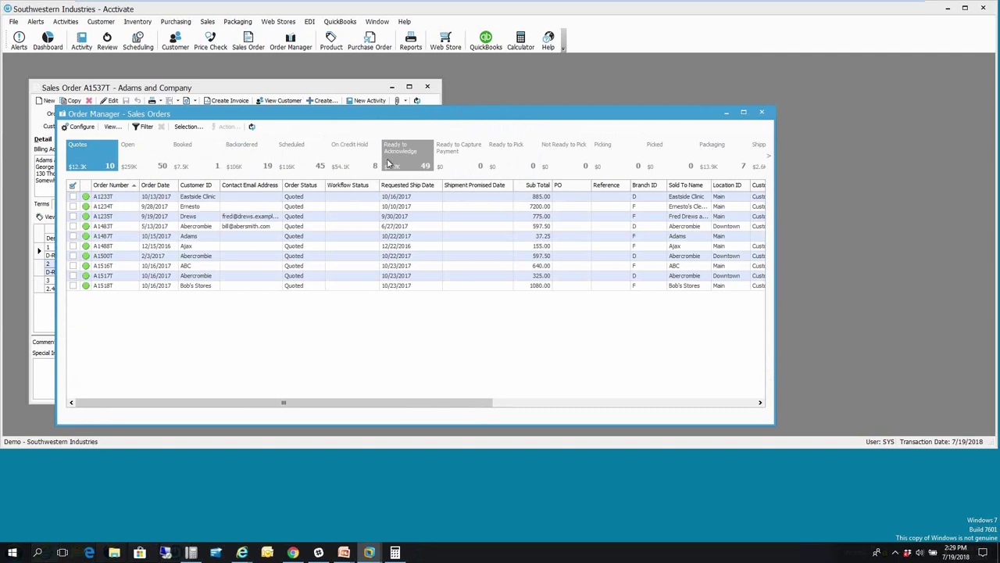
click(109, 128)
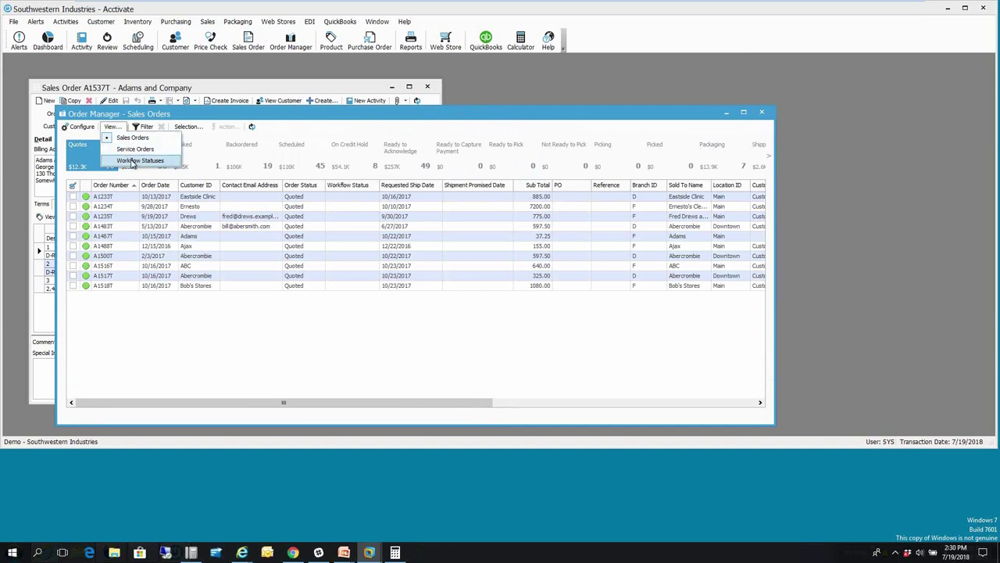
- Switch Order Manager to Workflow Statuses and bring order A1537T back in front
click(133, 161)
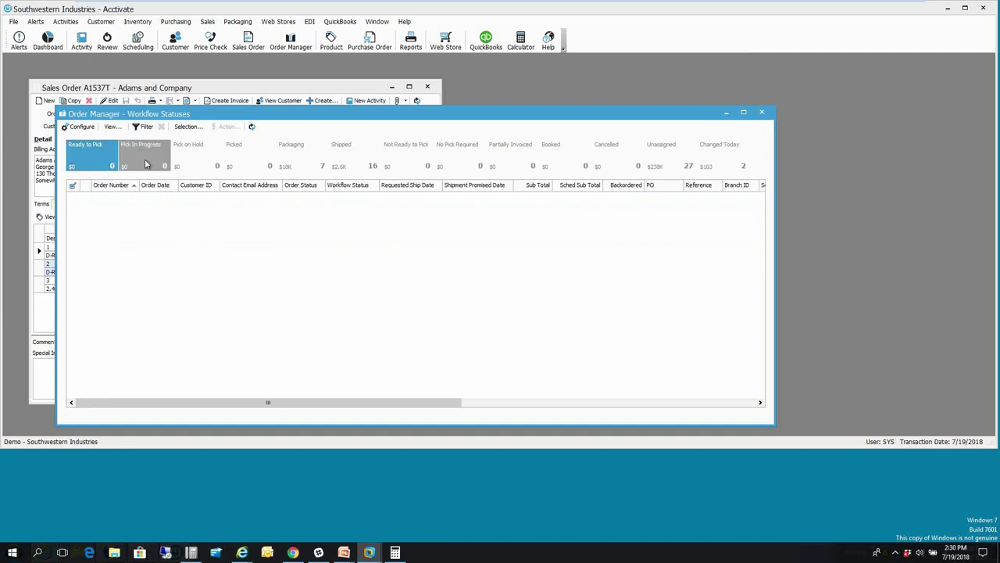
drag(308, 115, 517, 64)
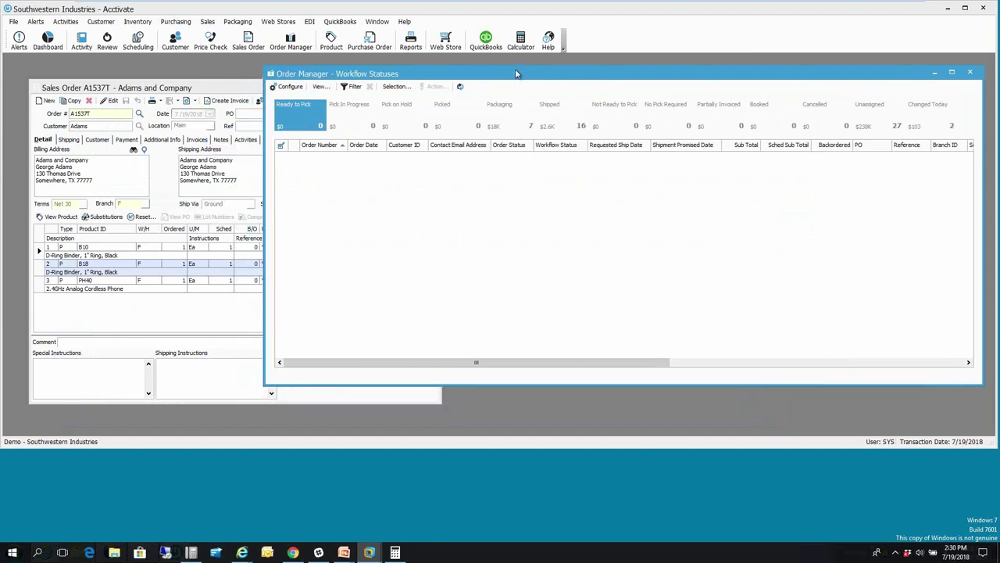
click(207, 87)
- Set order A1537T's workflow status to Ready to Pick and save the order
click(113, 102)
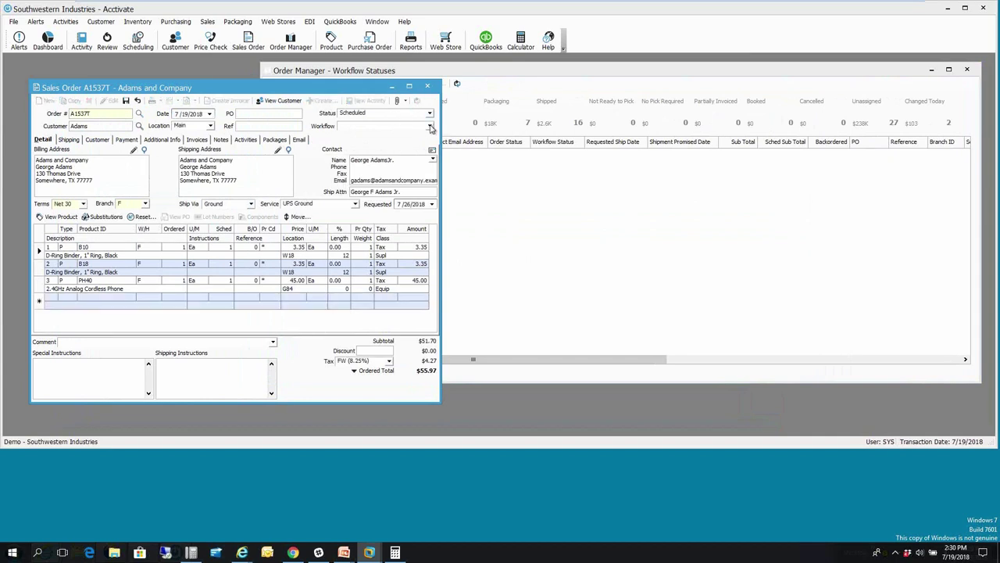
click(429, 127)
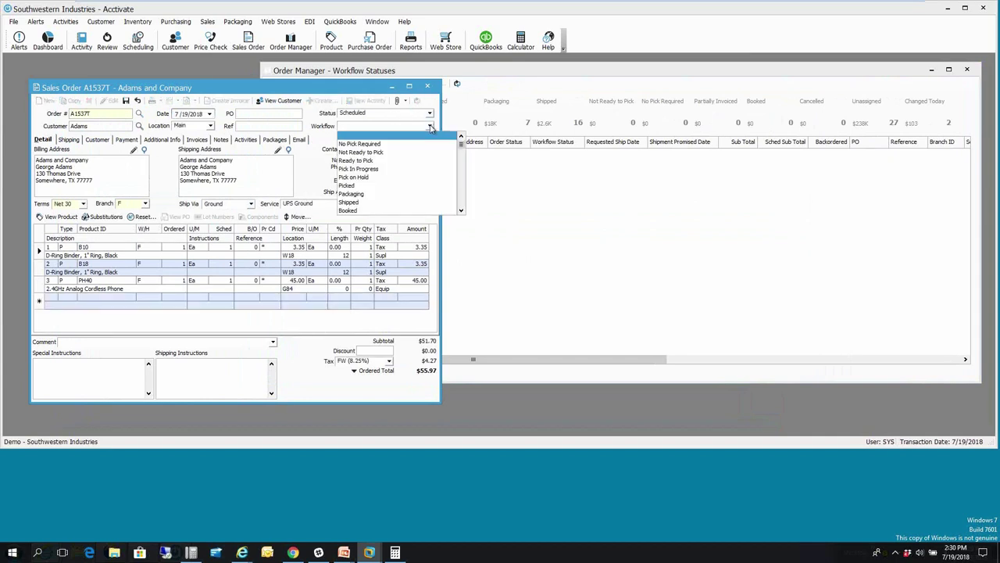
click(360, 161)
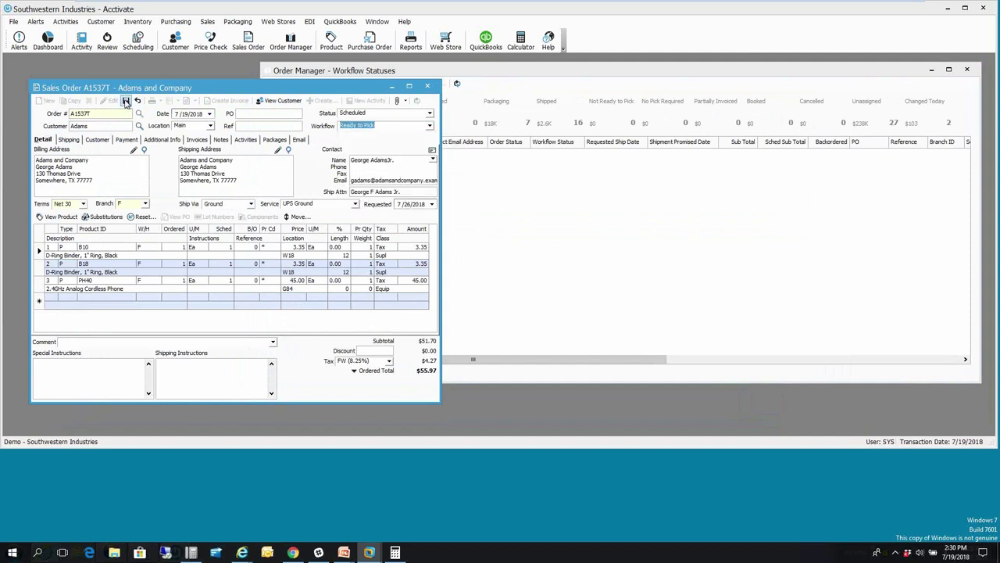
click(125, 102)
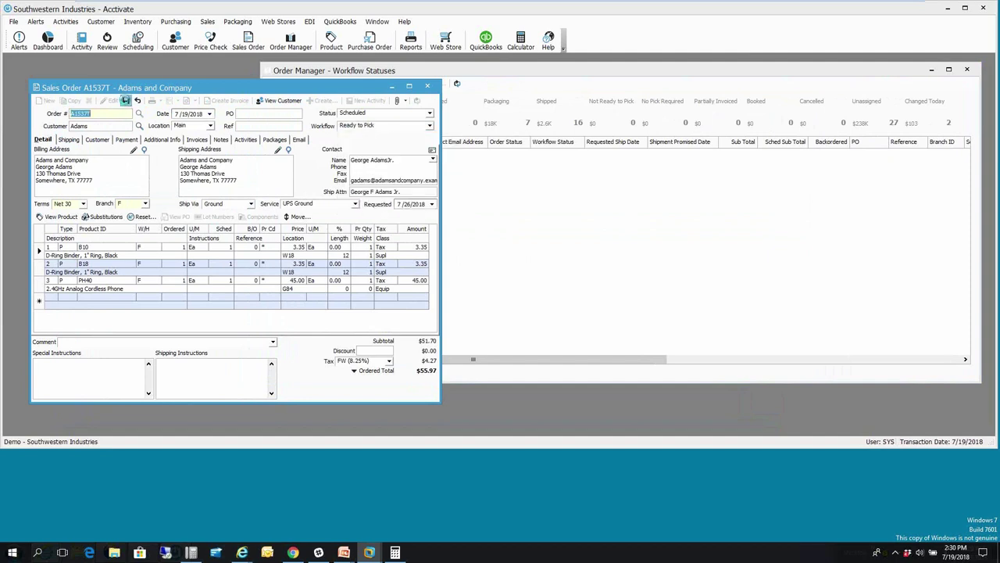
click(570, 75)
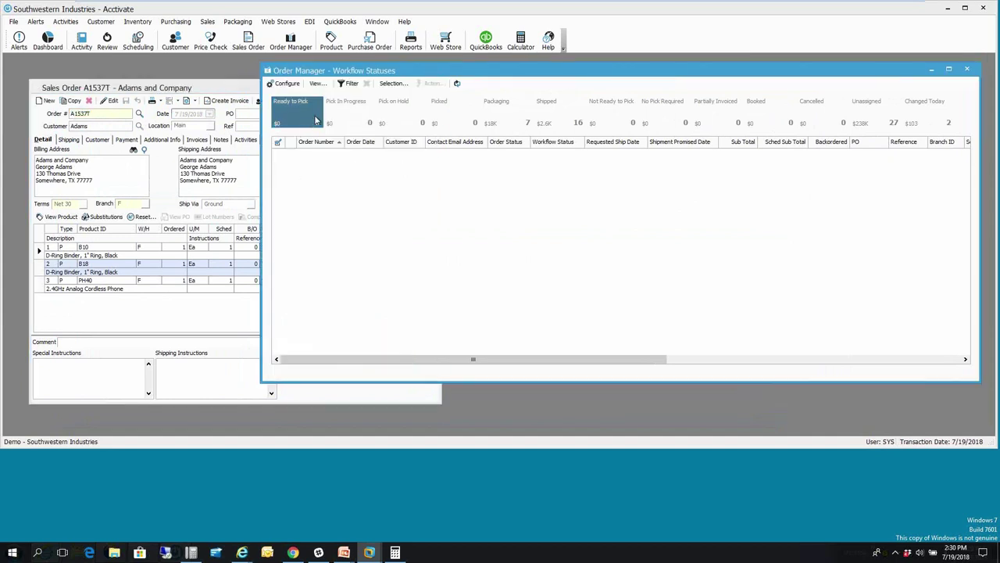
- Refresh Workflow Statuses and tick order A1537T in the Ready to Pick queue
click(457, 82)
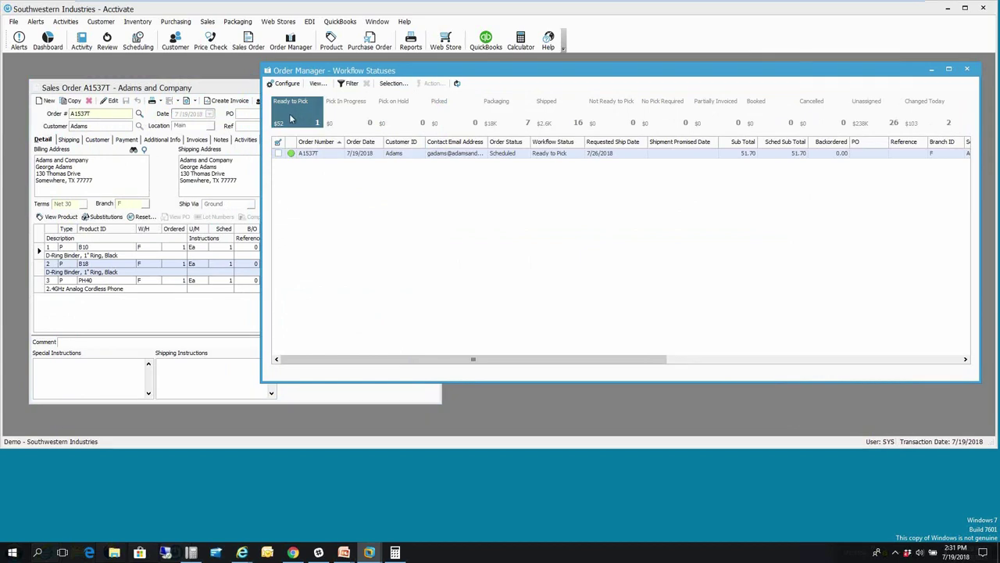
click(278, 150)
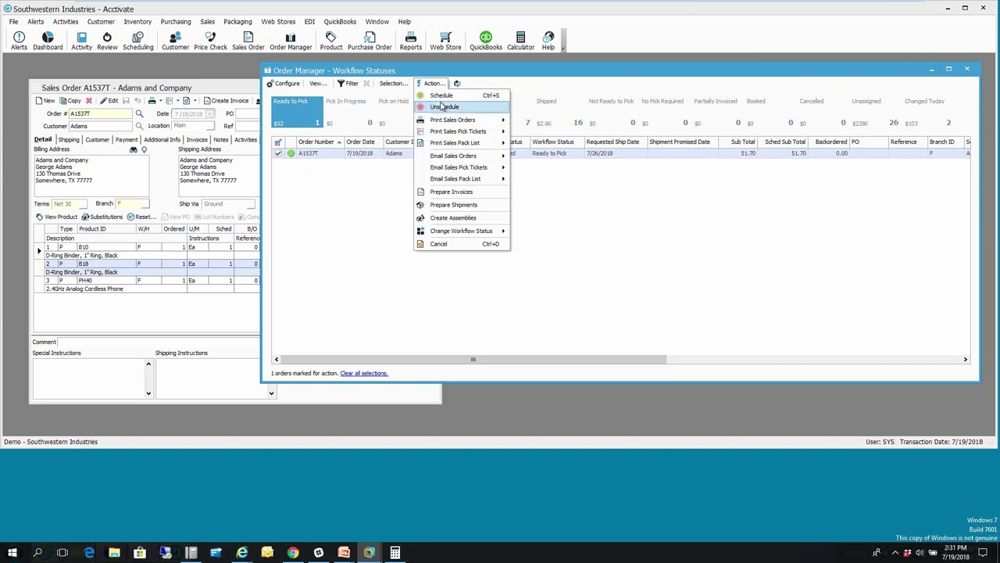
mouse_move(457, 124)
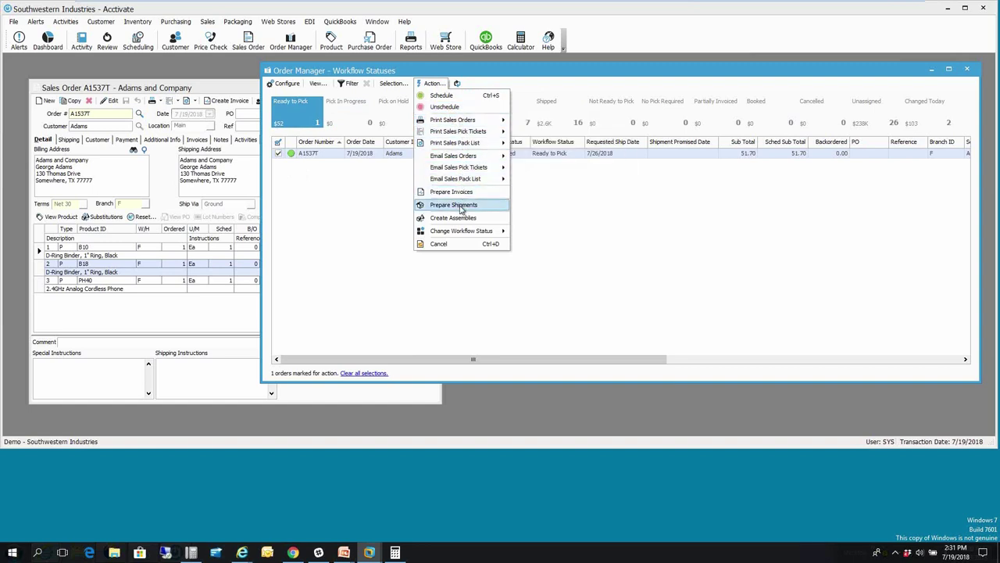
mouse_move(465, 235)
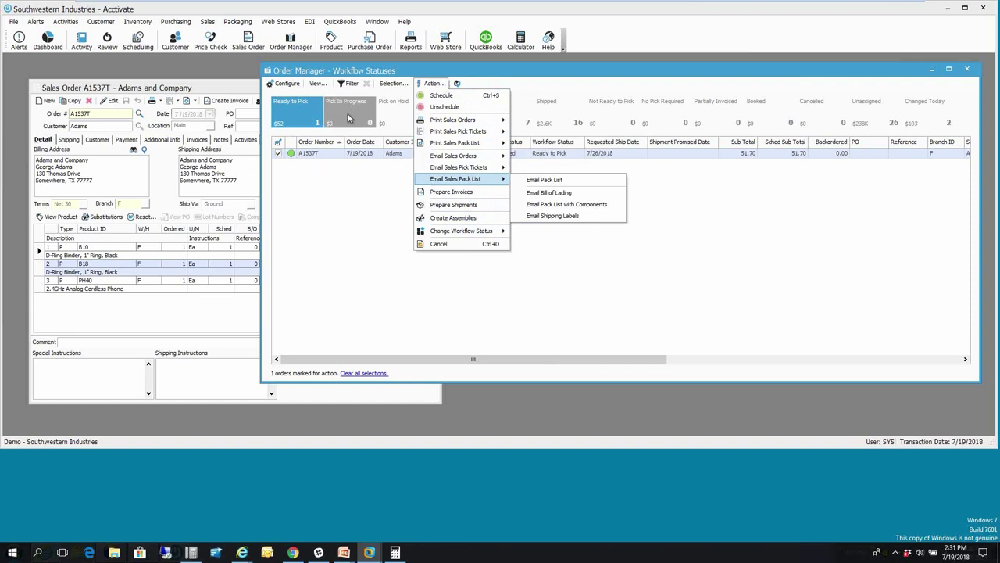
click(356, 189)
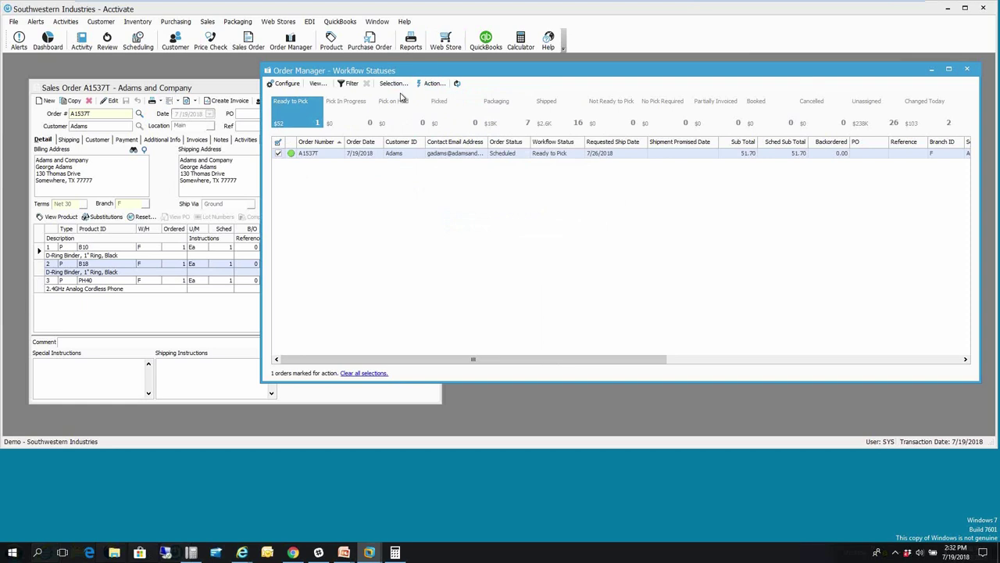
- Change A1537T's workflow status to Picked and verify it in the Picked queue
click(434, 83)
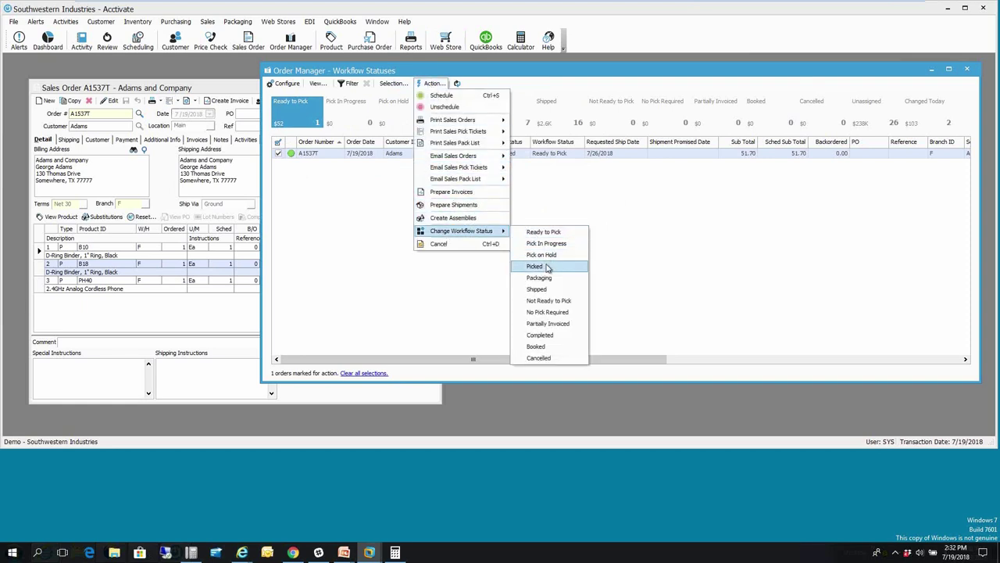
click(536, 267)
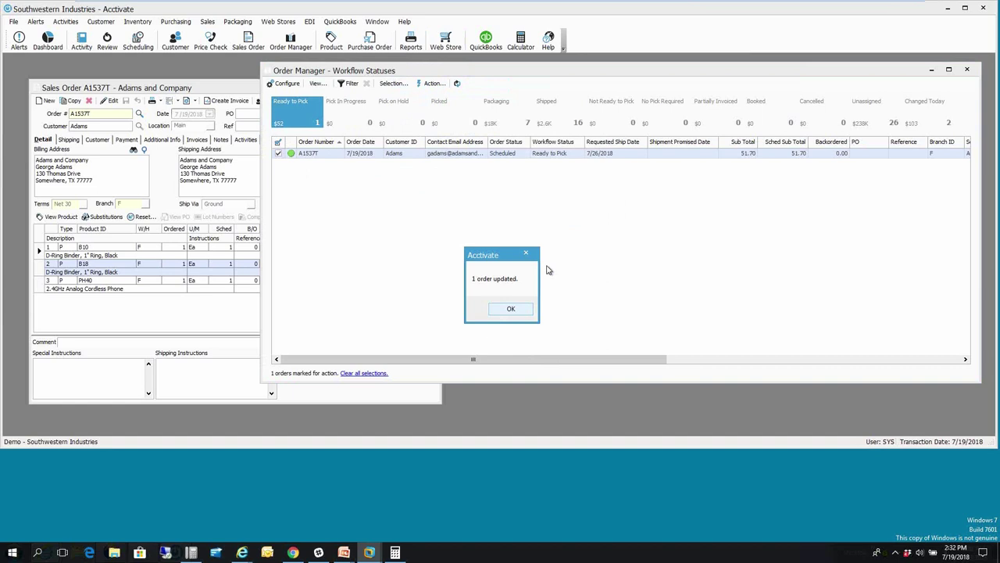
click(510, 309)
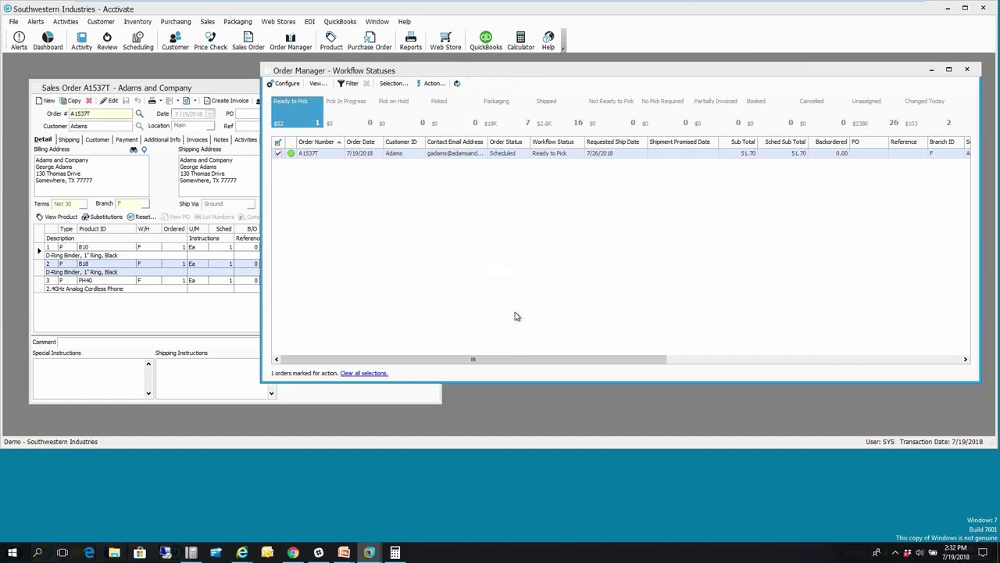
click(471, 117)
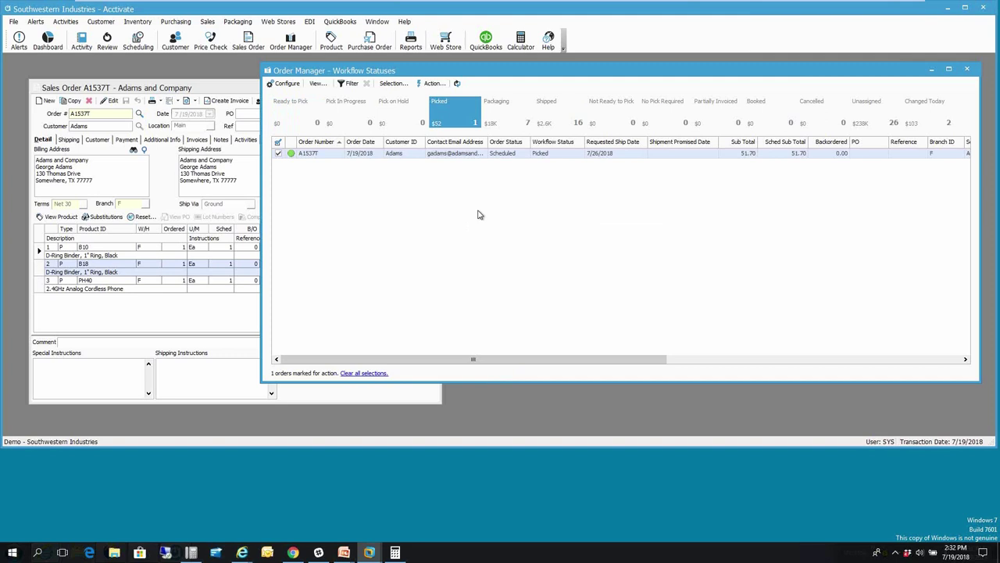
click(179, 87)
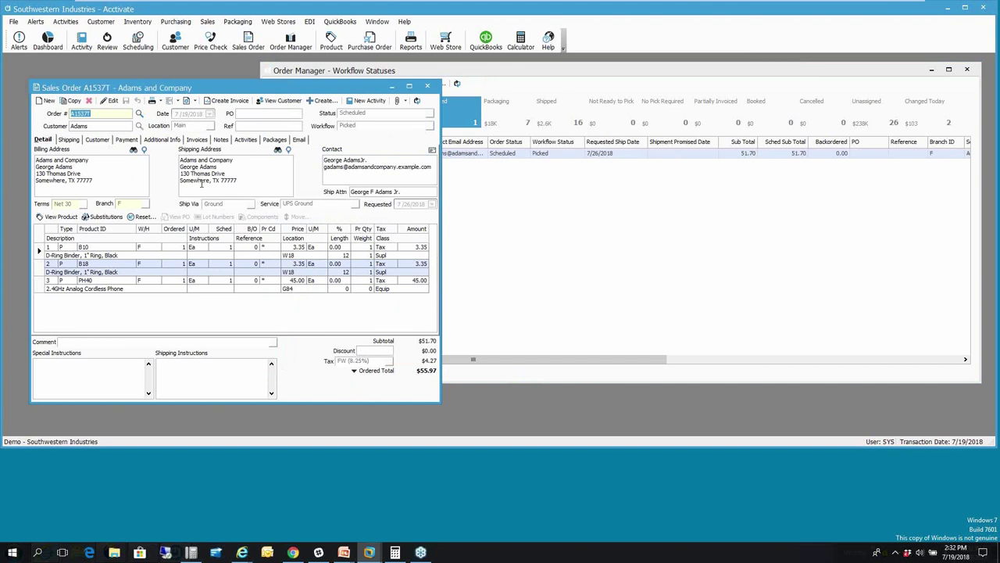
- Attempt an inline edit of the shipping address street lines, then undo it
click(110, 103)
drag(237, 181, 181, 167)
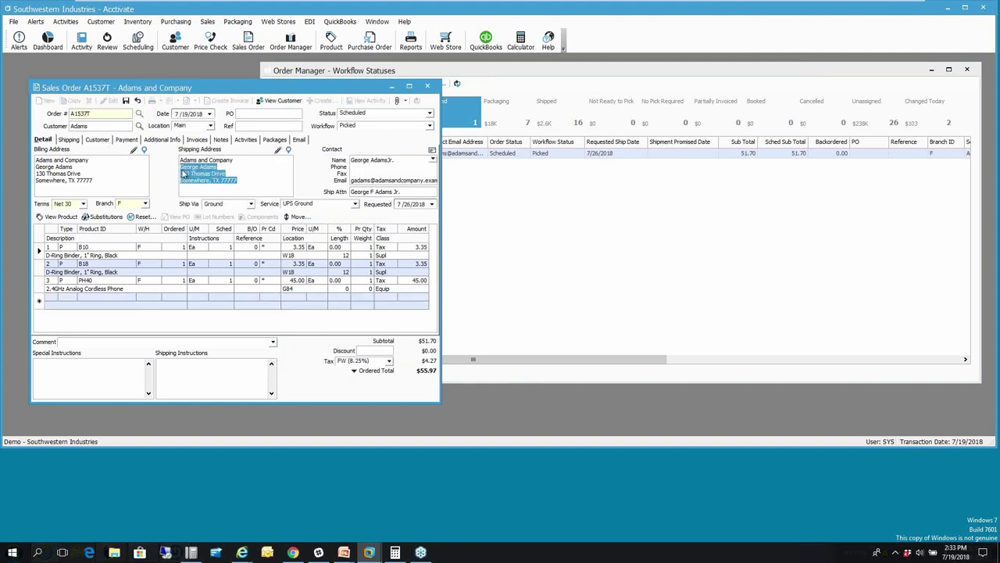
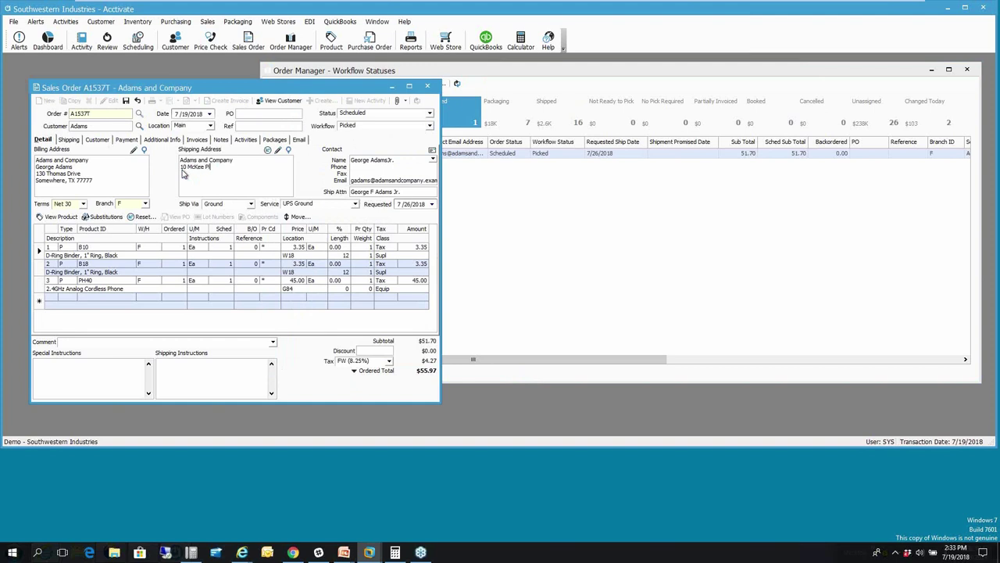
key(ctrl+z)
key(ctrl+z)
drag(202, 179, 161, 170)
key(ctrl+z)
- Correct the shipping address street, city, state and zip fields in the address editor
click(278, 149)
click(480, 182)
text(M)
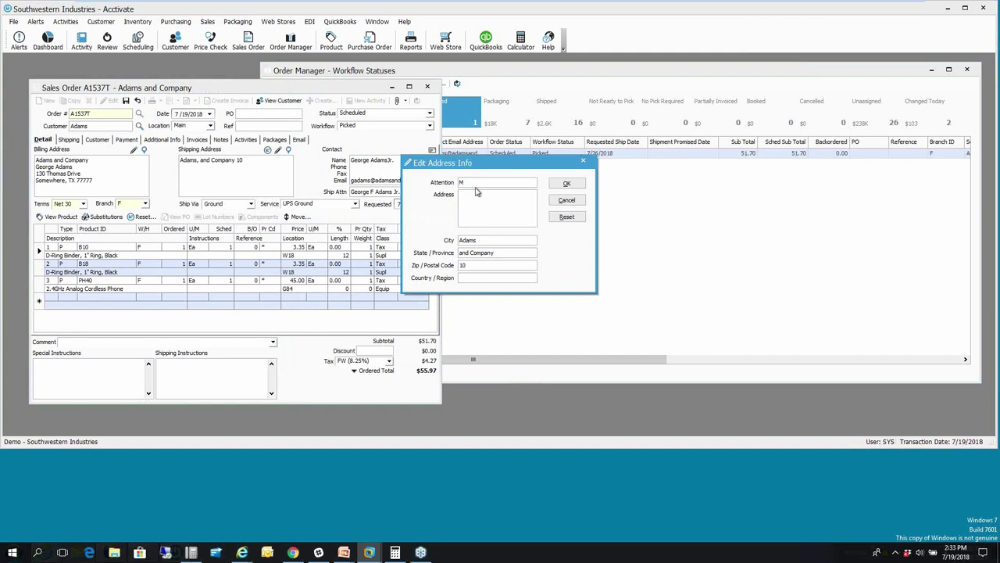
key(BackSpace)
key(Tab)
text(Cheshire)
key(Tab)
text(C)
key(Tab)
text(06410)
click(567, 185)
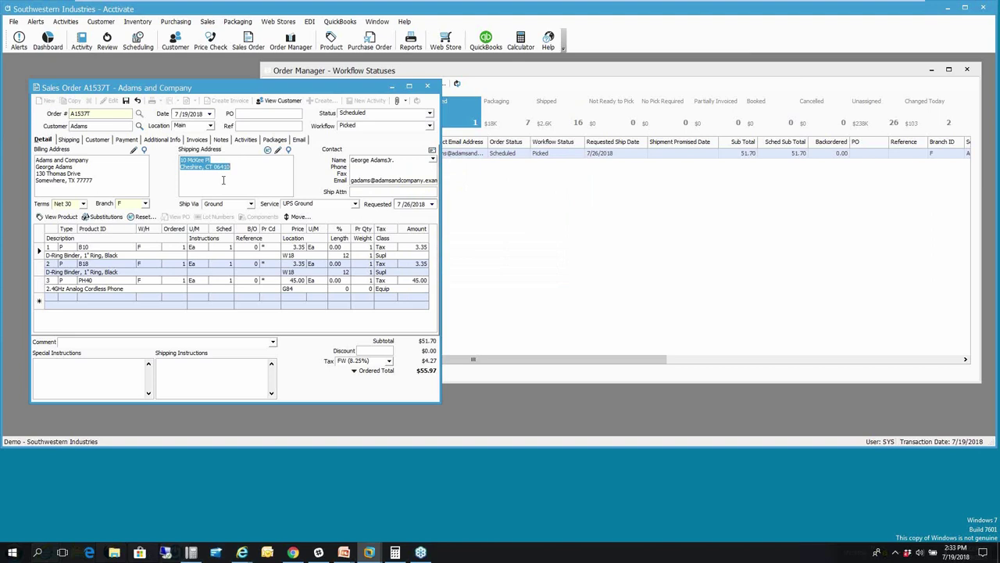
click(179, 162)
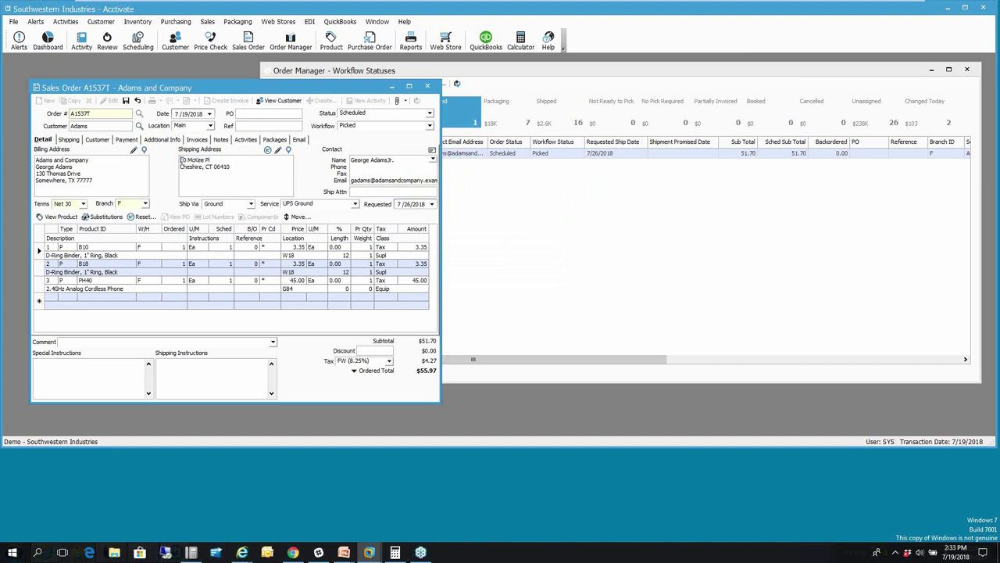
- Insert 'Adams and Company' as the first shipping address line and save the order
click(278, 151)
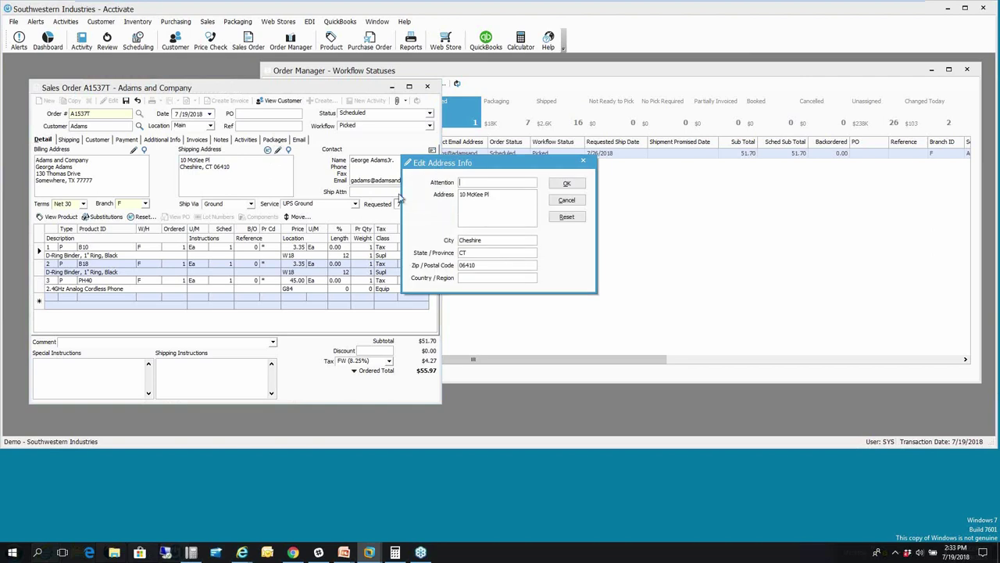
click(461, 195)
key(Return)
text(Adams and Company)
click(566, 185)
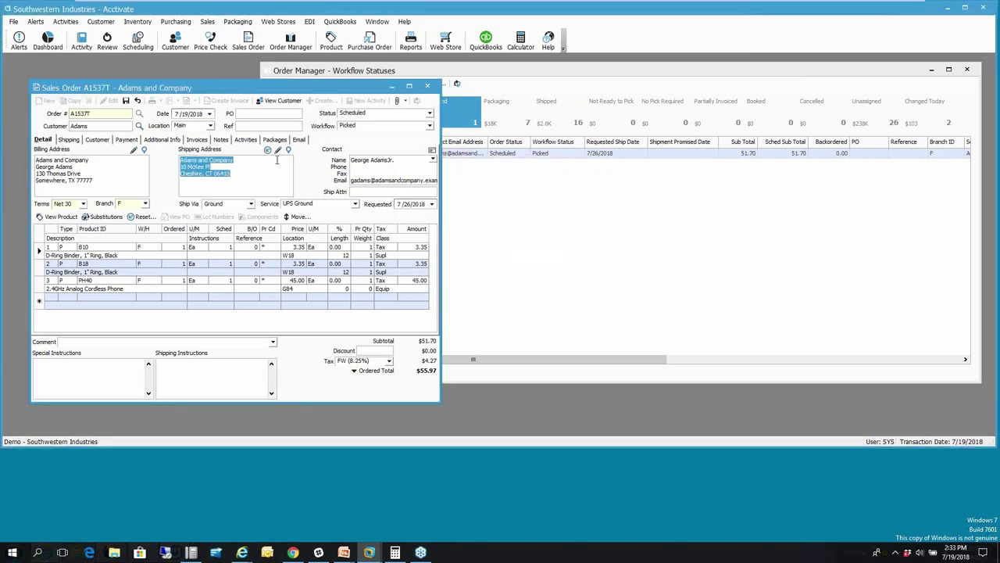
click(125, 100)
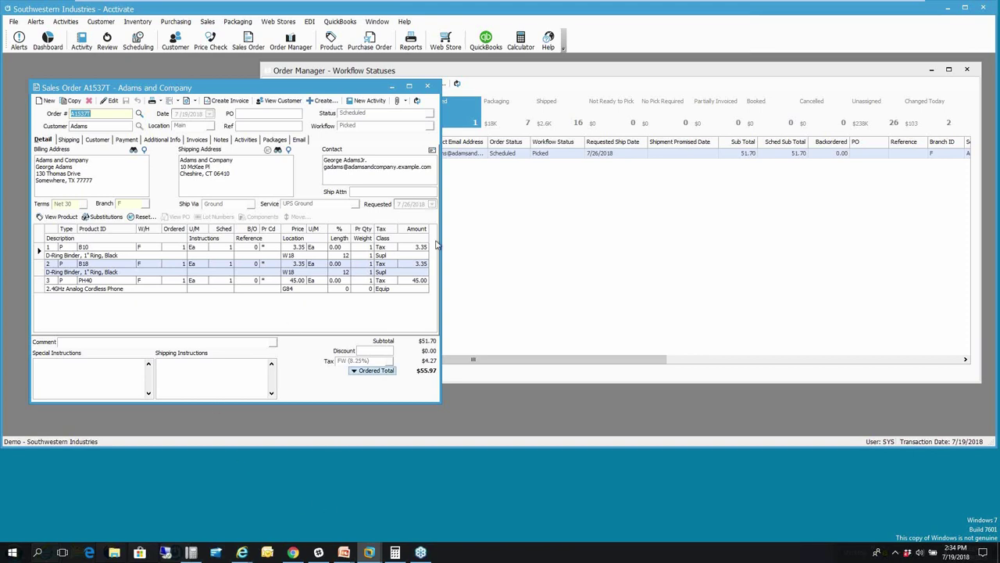
- Minimize Acctivate and bring up eNotify's Pending e-mails, topped by the Adams and Company notice
click(947, 8)
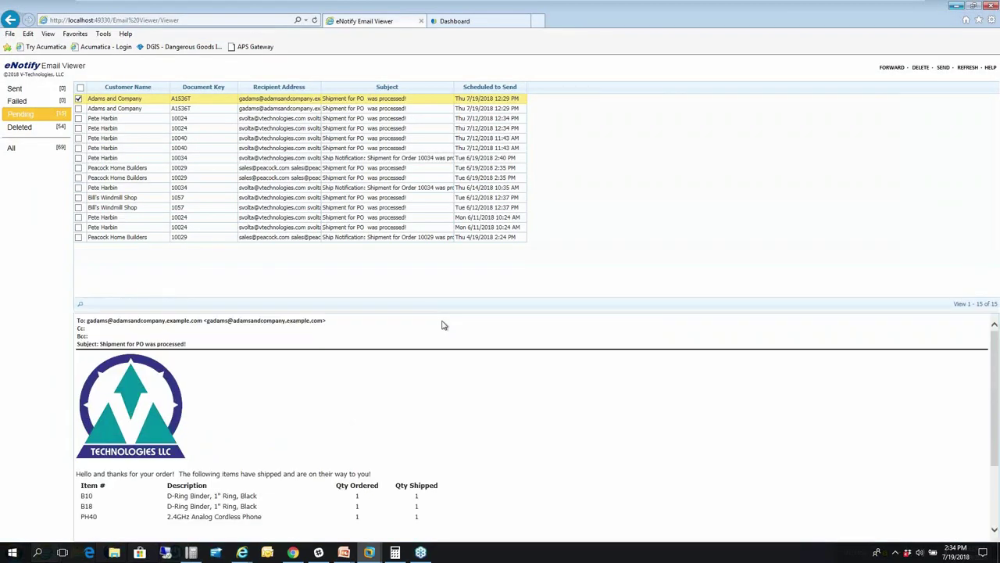
key(alt+Tab)
key(alt+Tab)
key(alt+Tab)
key(alt+Tab)
key(alt+Tab)
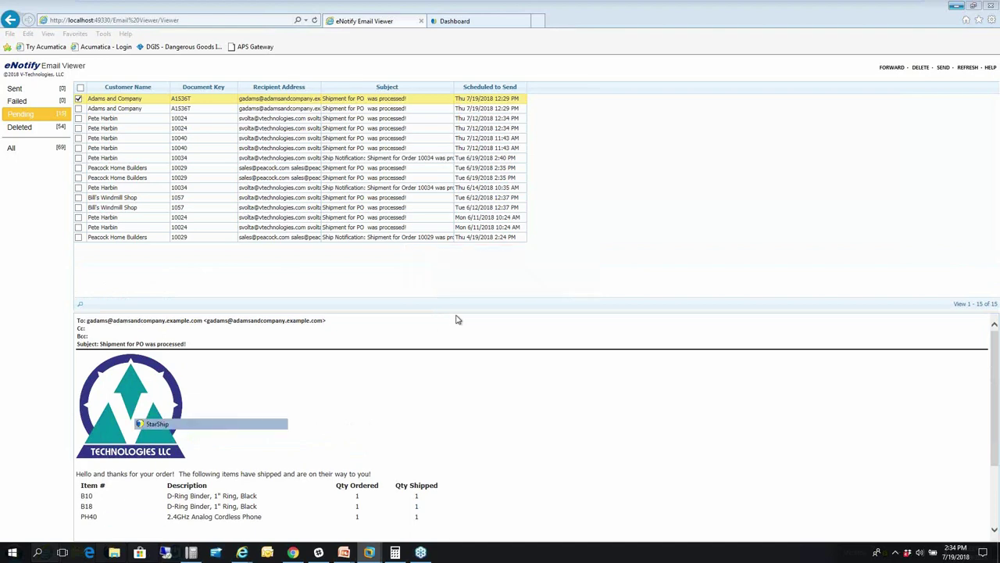
- Reveal StarShip and set the new shipment's source document type to Acctivate Orders
click(953, 7)
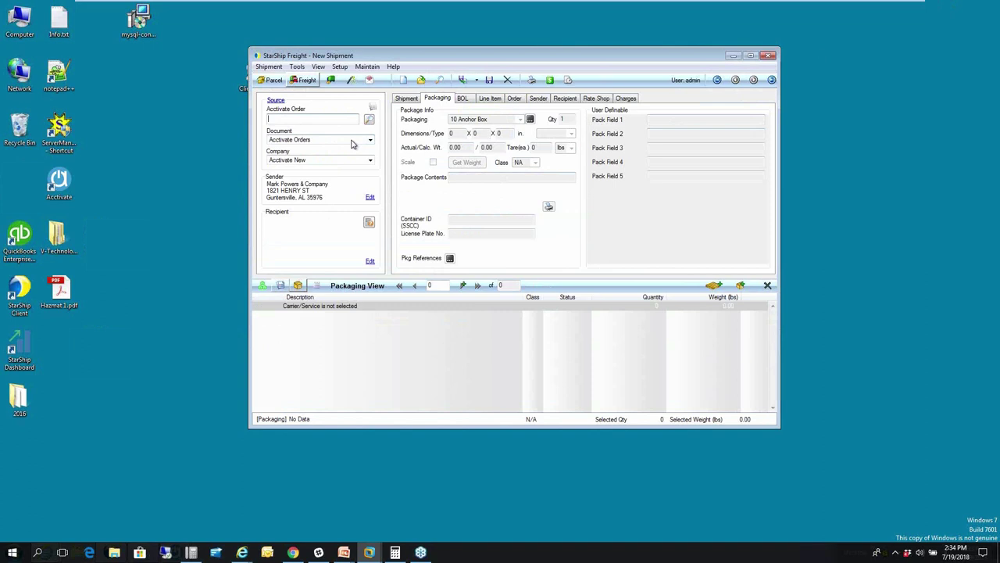
click(360, 142)
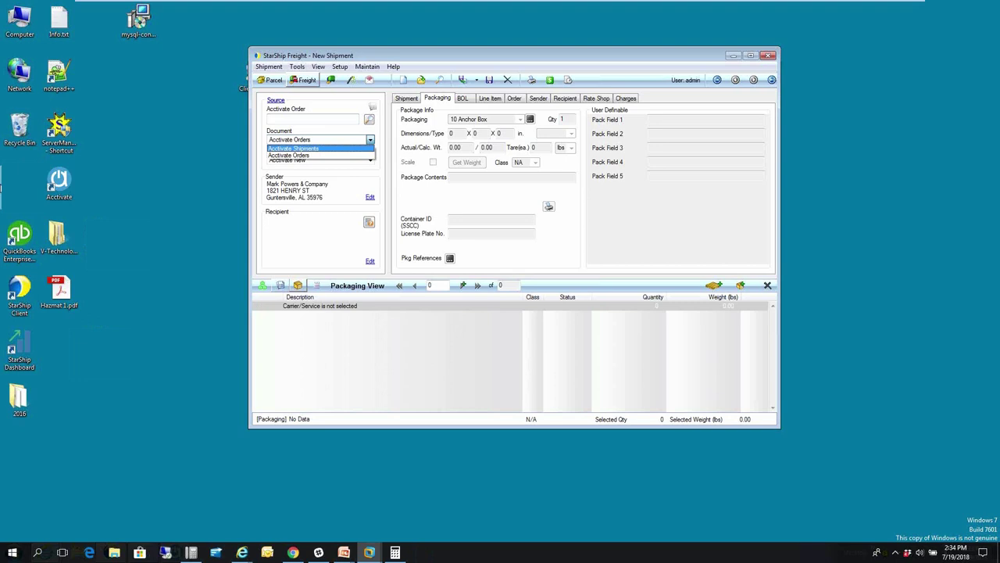
click(288, 155)
click(309, 119)
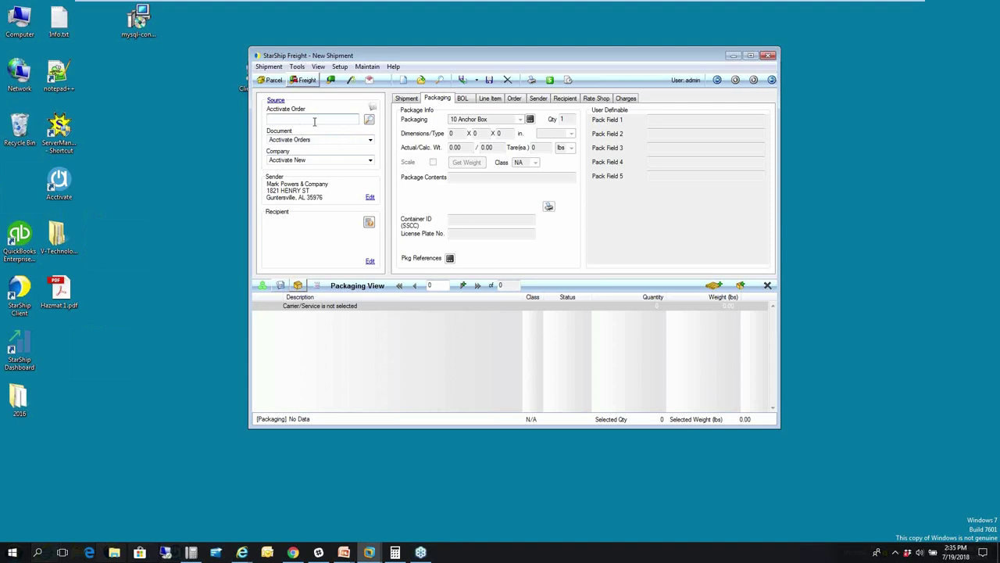
- Search for Acctivate order A1537T and load it into the StarShip shipment
click(369, 120)
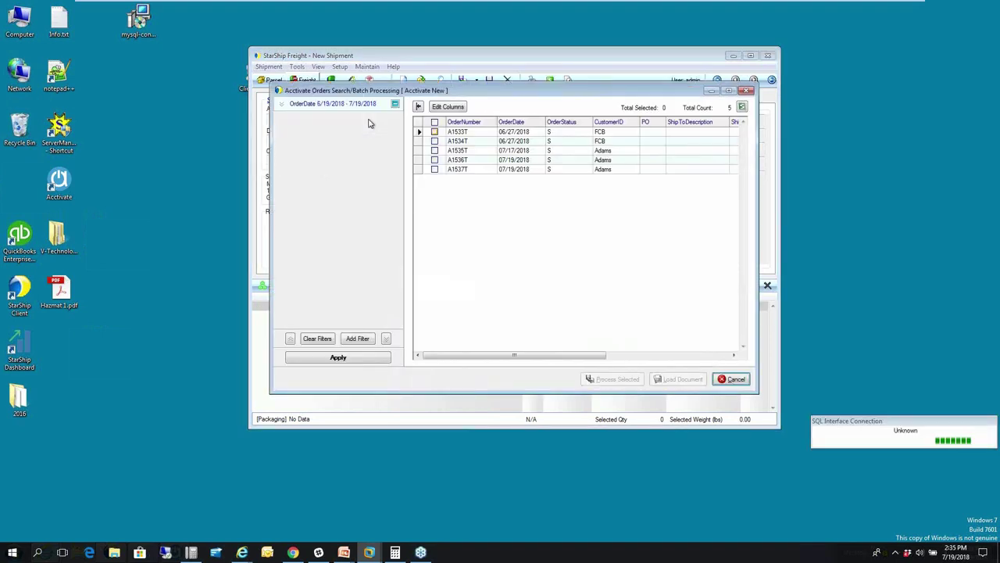
click(435, 171)
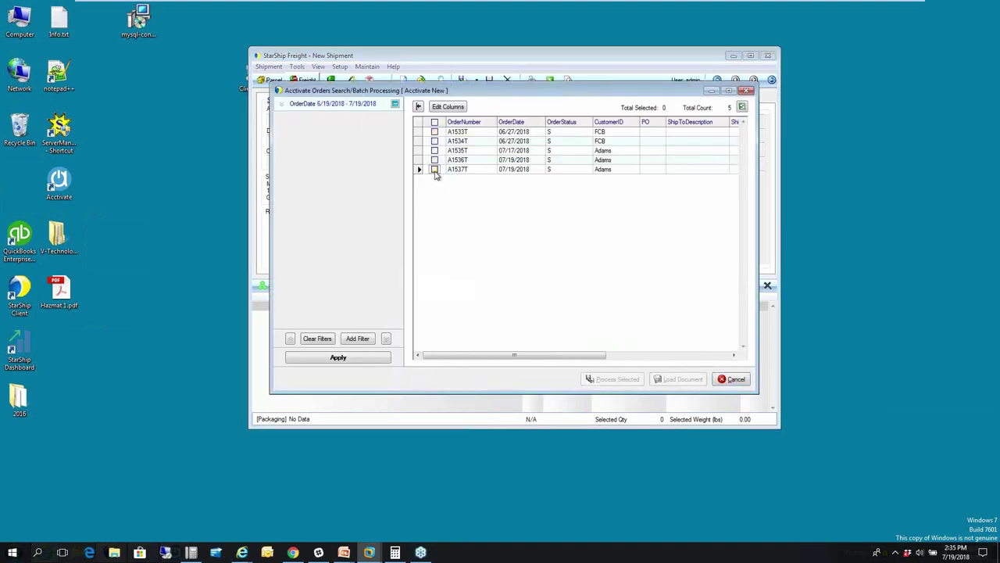
click(435, 170)
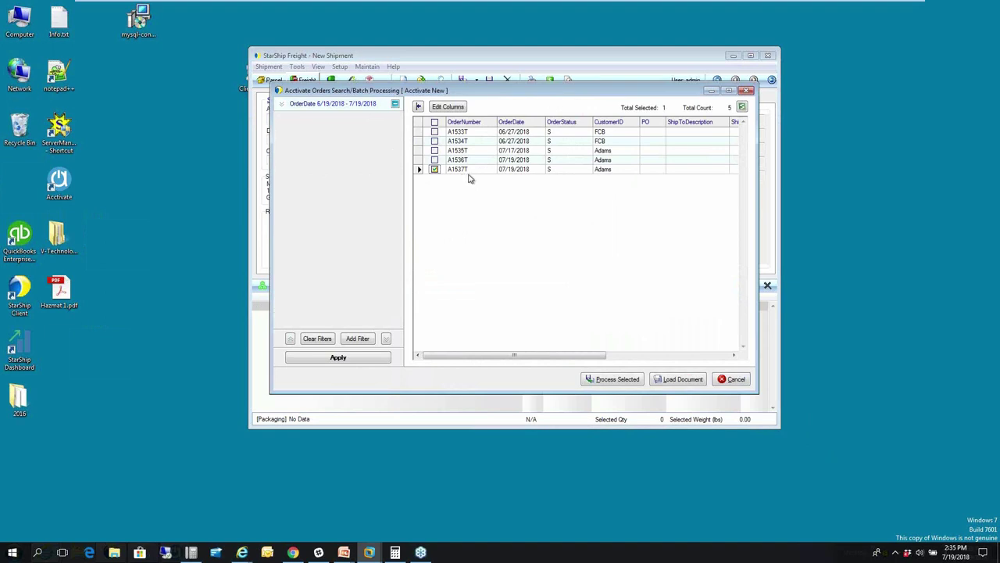
click(679, 380)
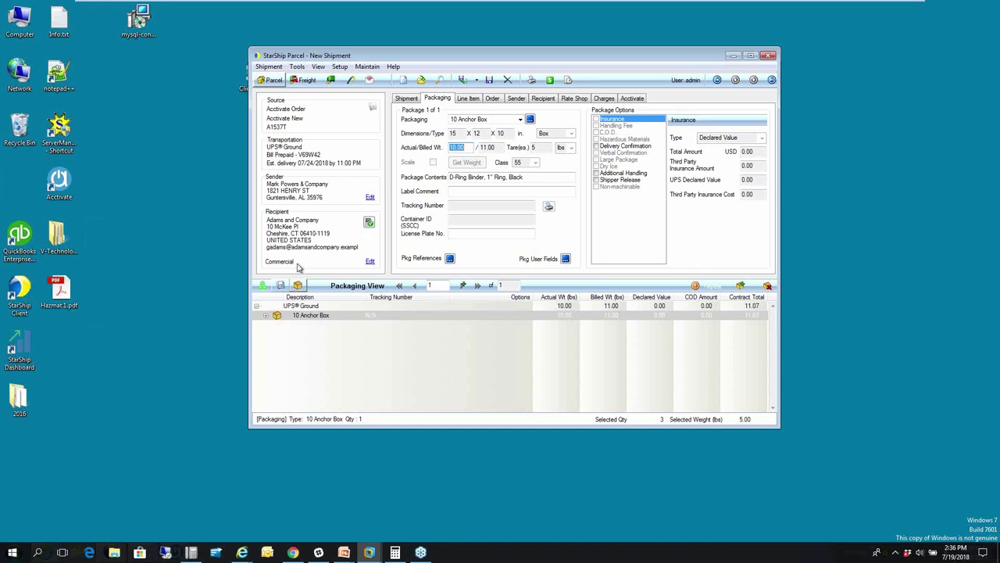
- Keep 10 Anchor Box packaging, add a second box, and move the 2.4GHz Analog Cordless Phone into it
click(265, 315)
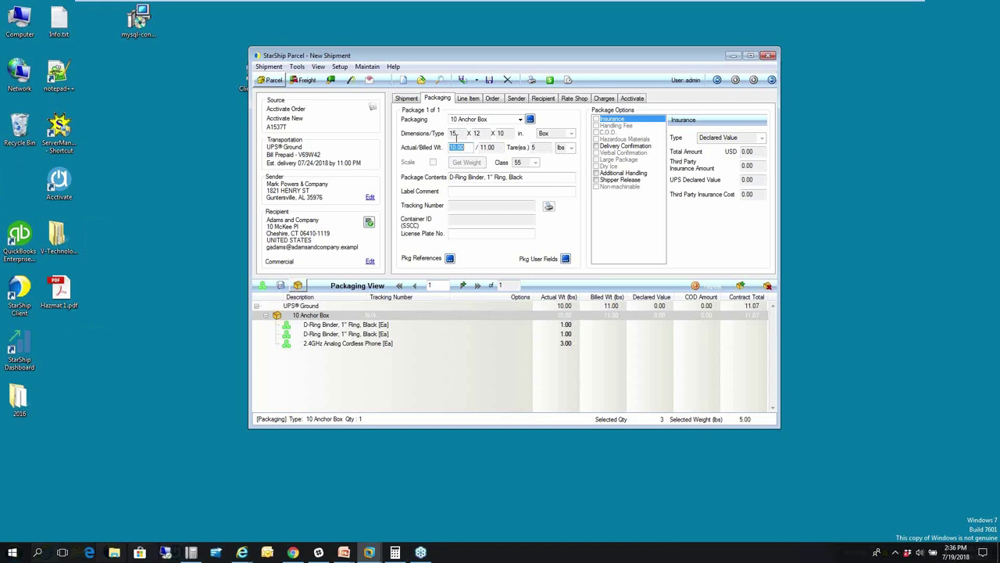
click(520, 118)
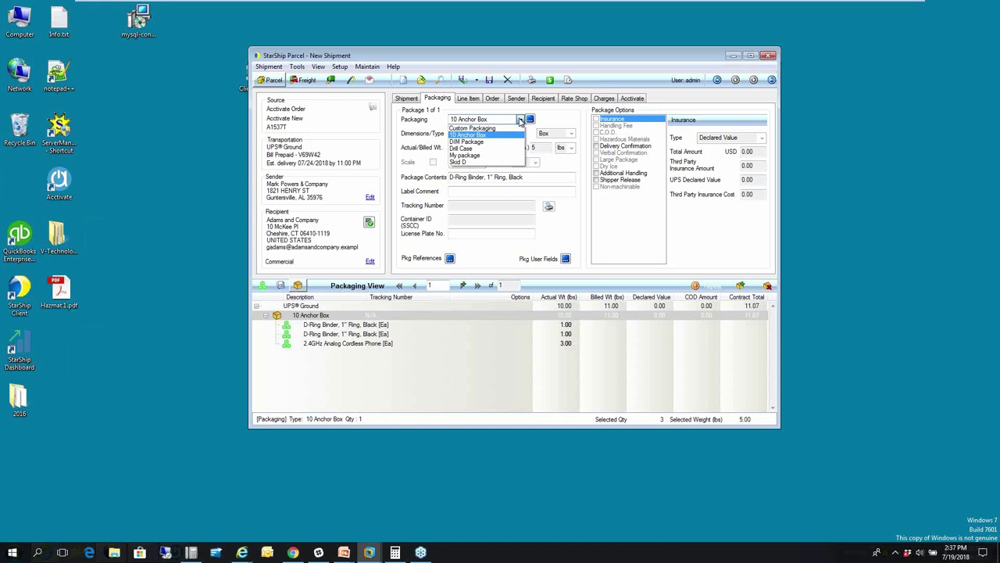
click(521, 120)
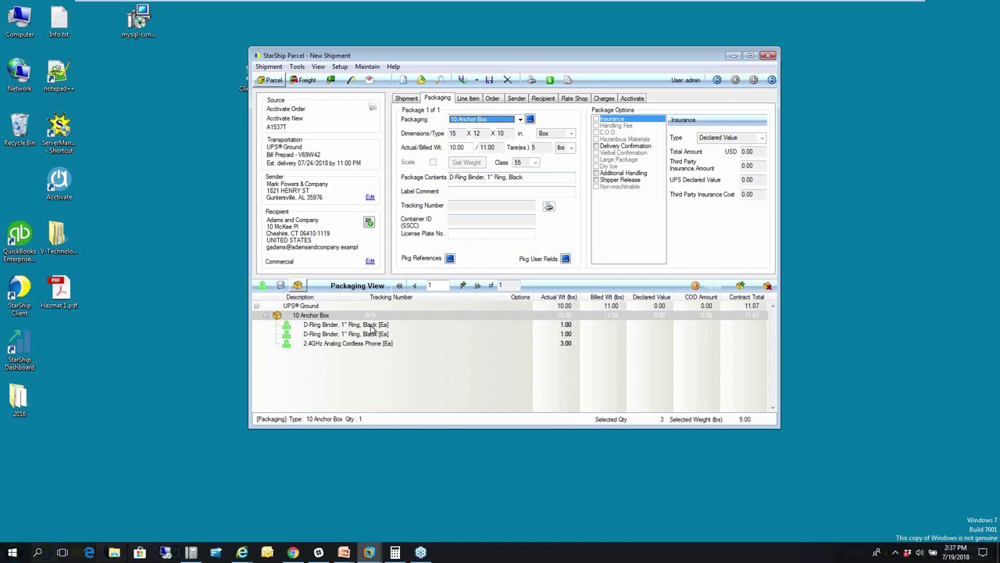
click(740, 286)
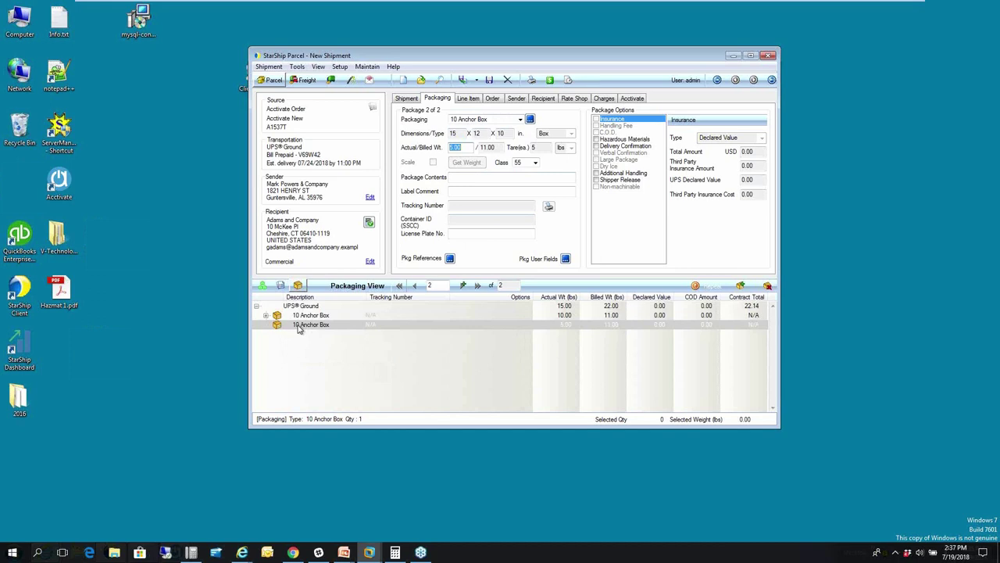
click(266, 316)
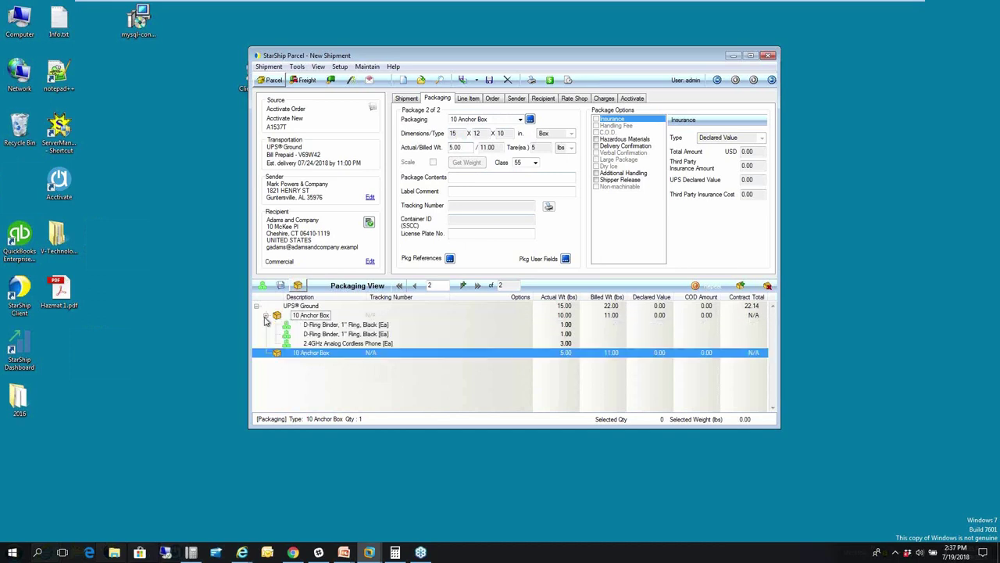
click(266, 319)
drag(313, 346, 311, 354)
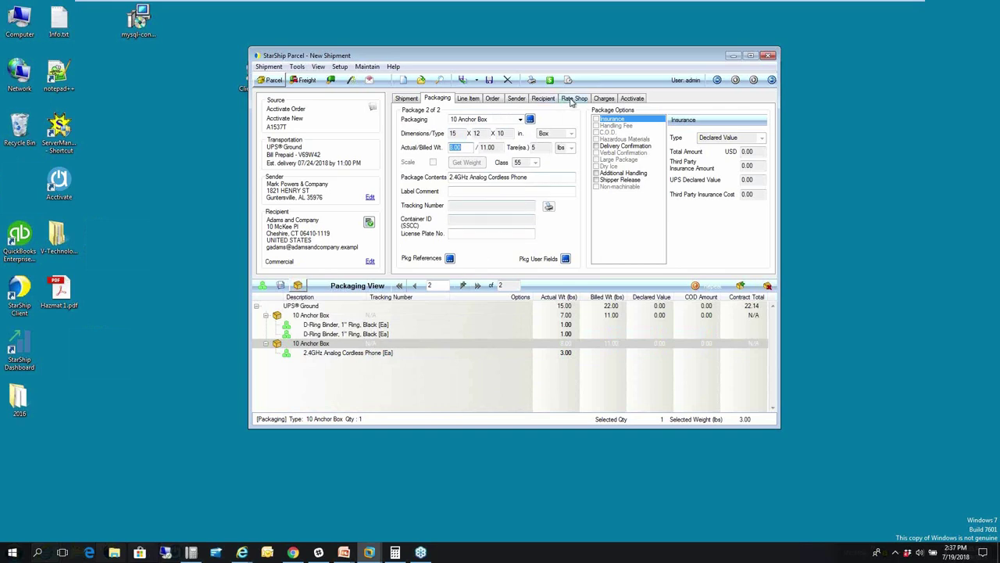
- Compare rate quotes from all carriers for the two-box shipment, then ship and process it
click(573, 99)
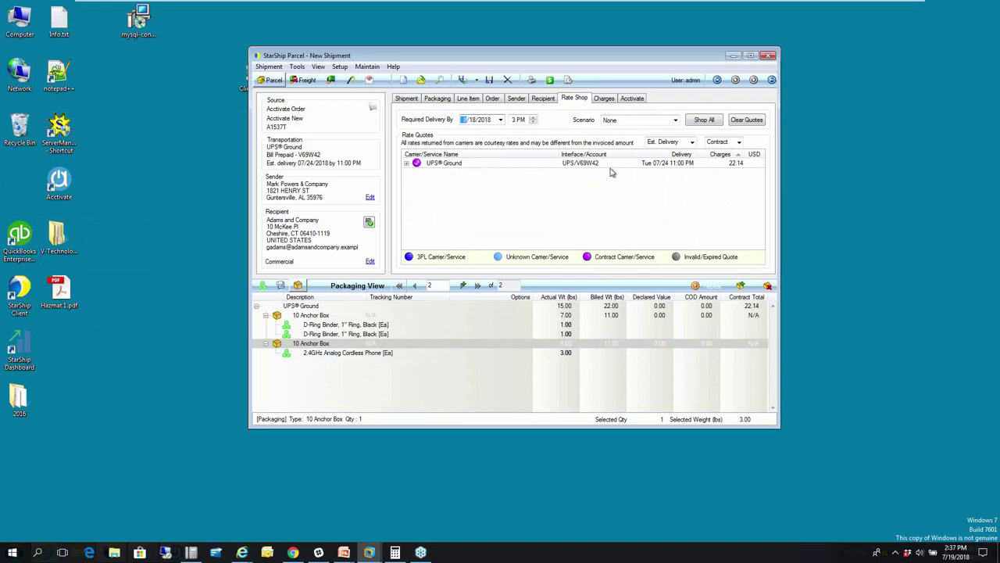
click(704, 124)
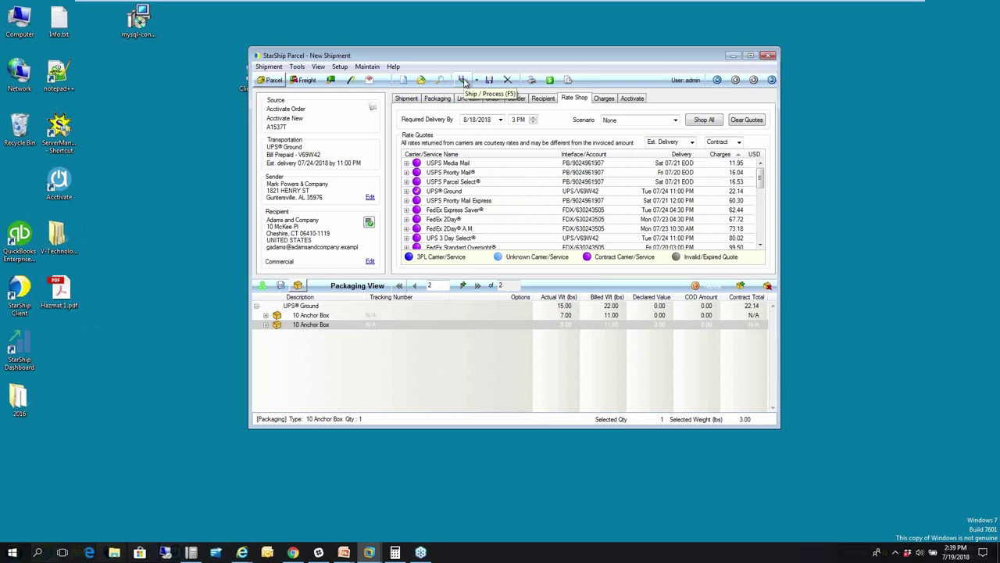
click(464, 83)
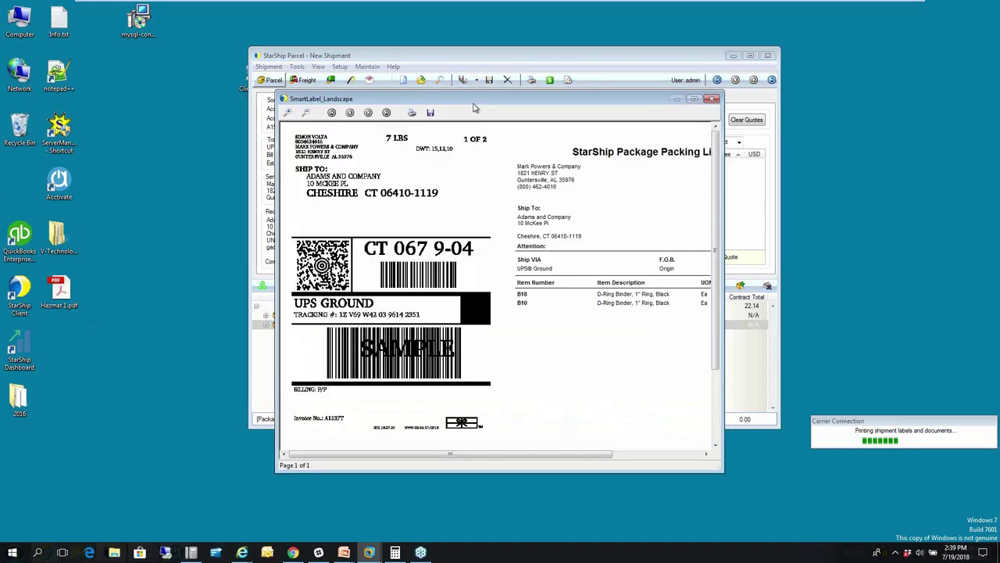
- Enlarge the SmartLabel_Landscape preview, then close the label previews for packages 1 and 2
drag(723, 93, 846, 63)
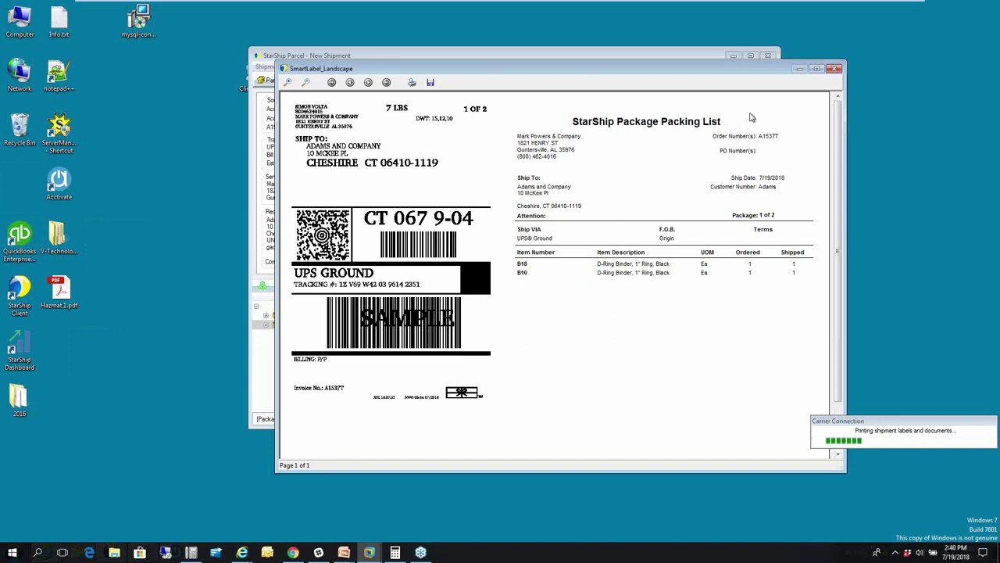
click(834, 70)
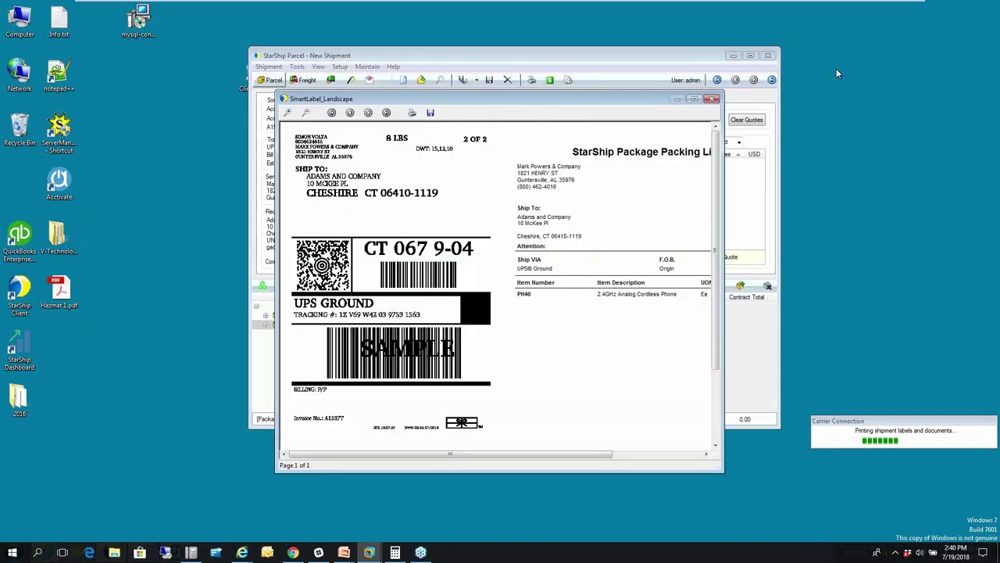
click(711, 99)
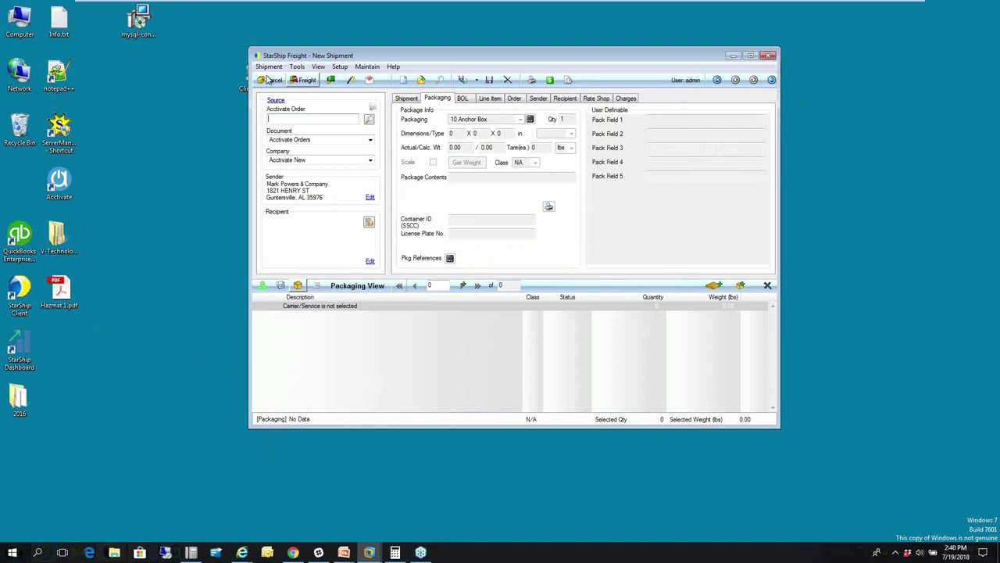
- Exit VMware full-screen and bring Acctivate's sales order A1537T to the front
mouse_move(389, 4)
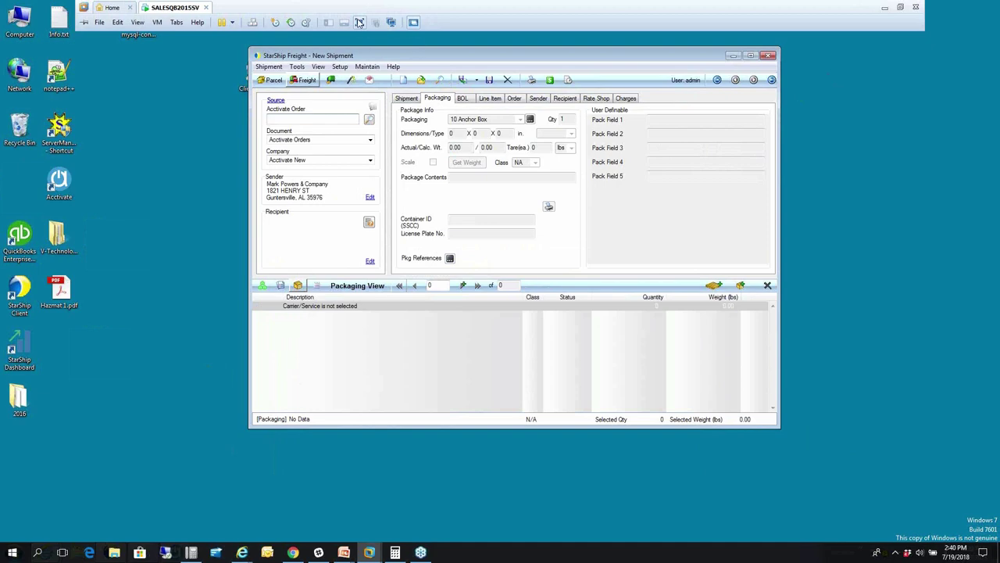
click(359, 22)
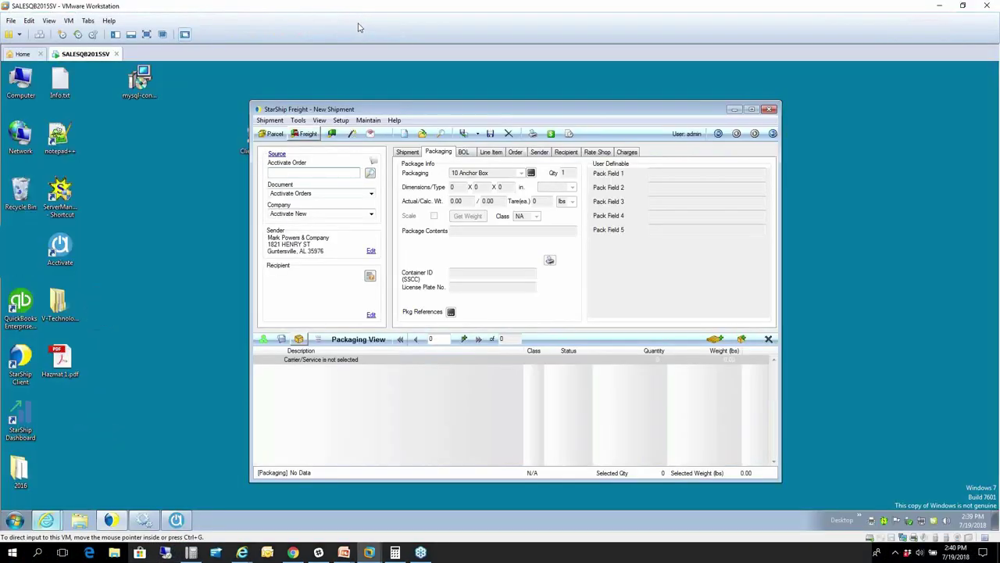
click(173, 520)
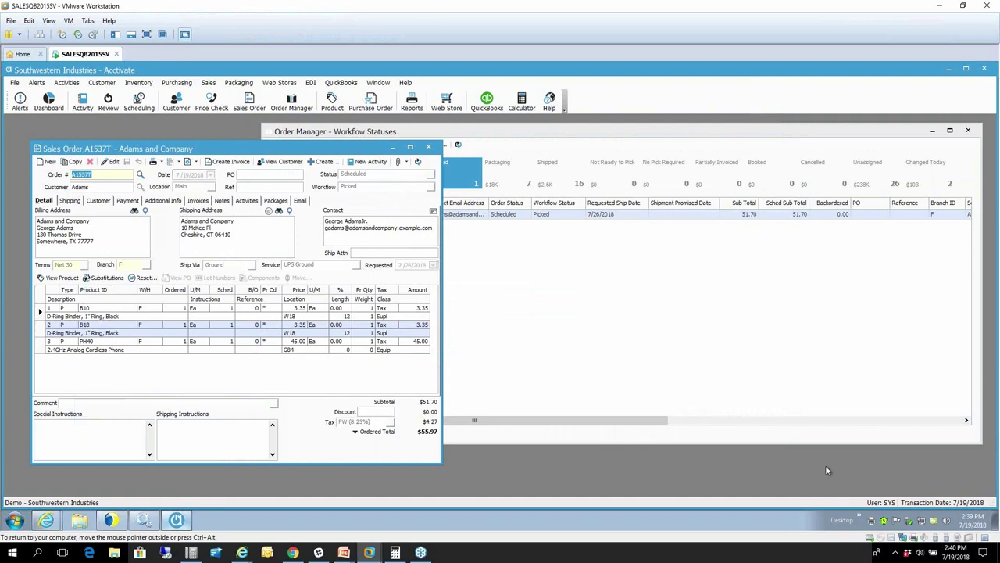
- Refresh order A1537T and review its two UPS Ground packages and tracking numbers
click(418, 162)
click(276, 201)
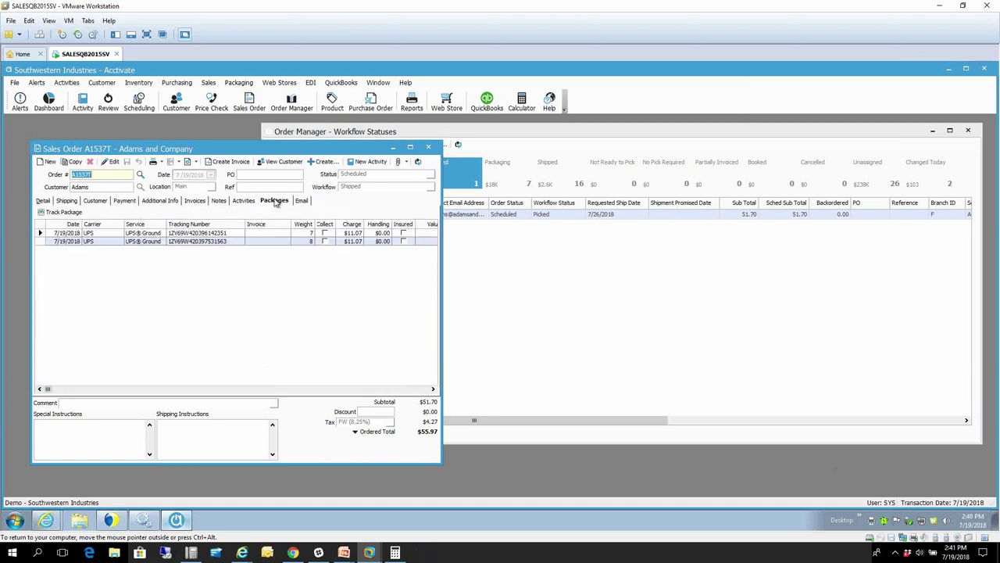
click(94, 233)
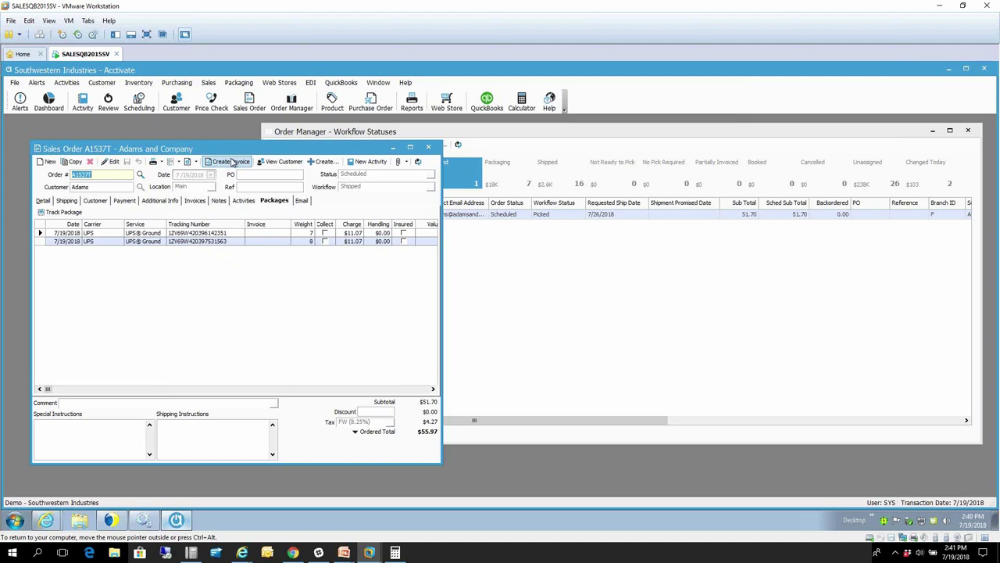
- Preview a draft invoice for A1537T, cancel it, and return to Order Manager's workflow statuses
click(232, 162)
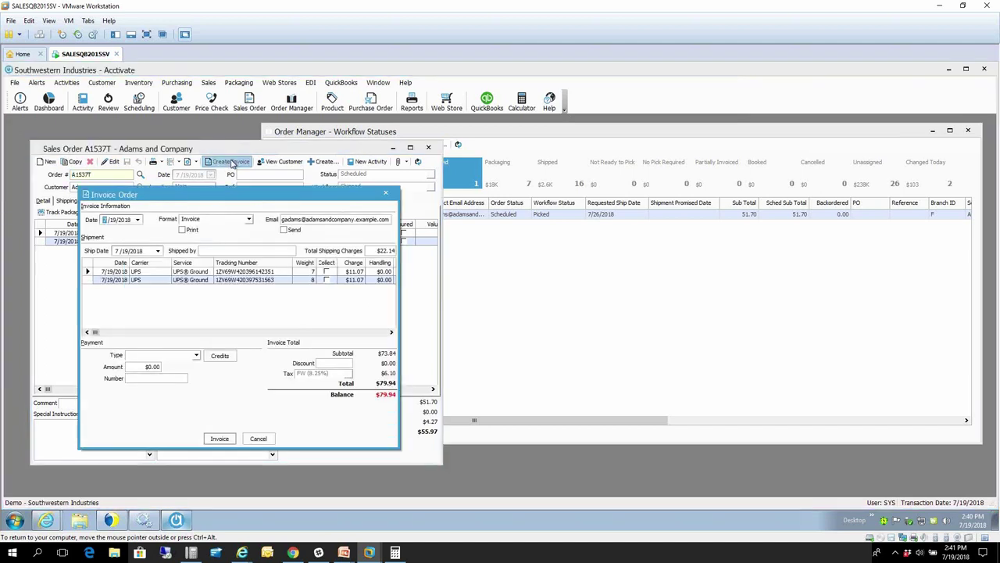
drag(231, 196, 384, 149)
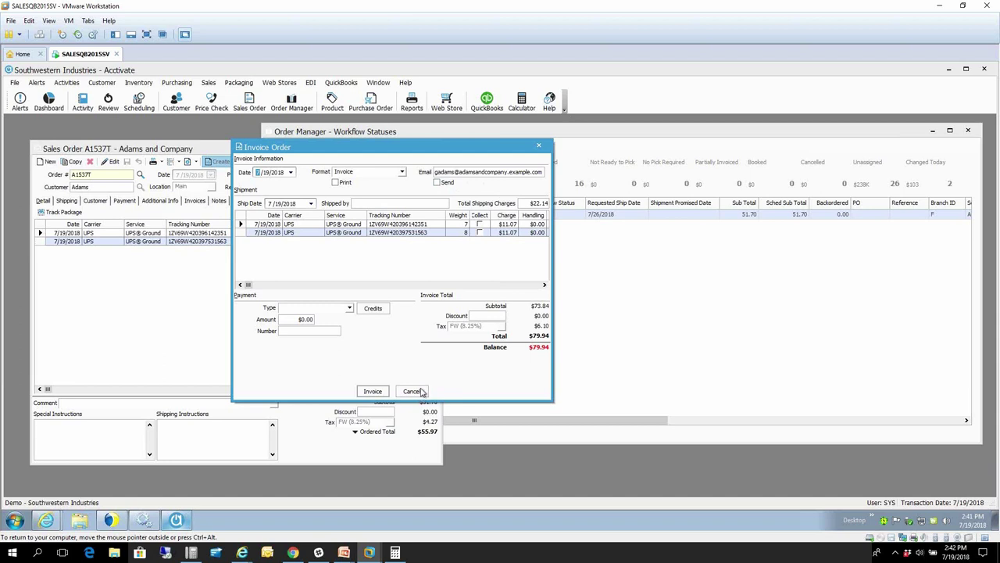
click(412, 391)
click(510, 261)
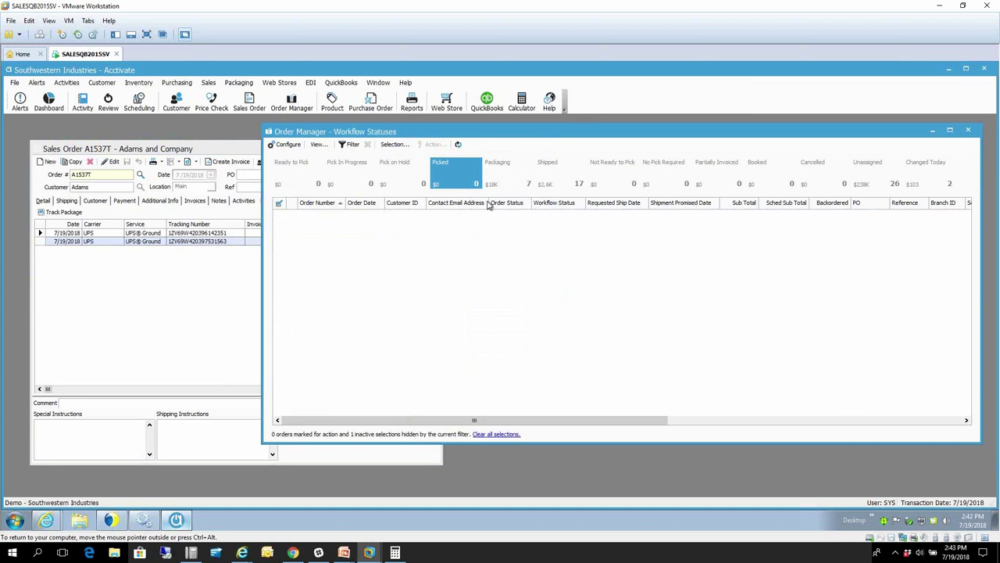
- List Shipped orders and send the marked A1537T to Prepare Invoices
click(567, 168)
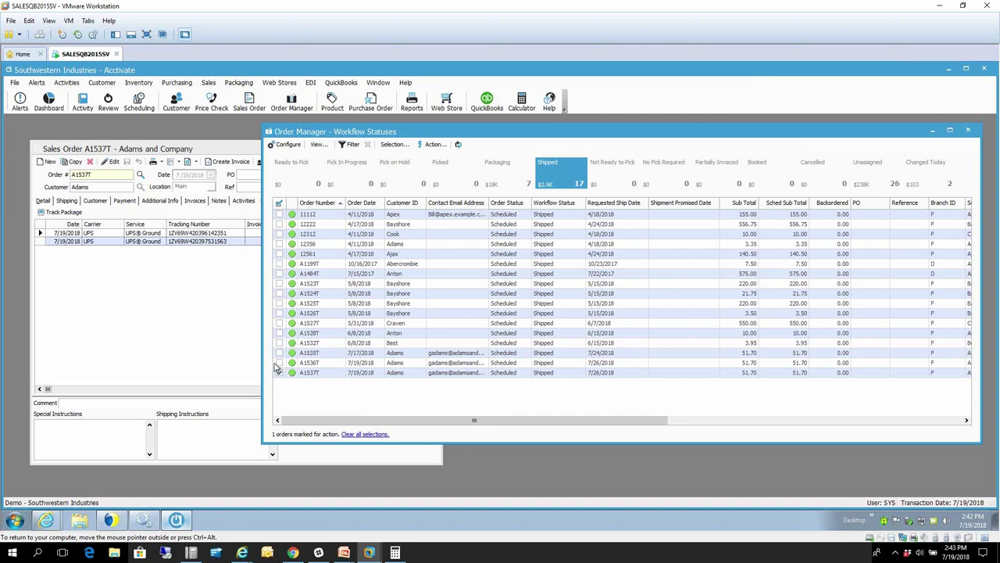
click(435, 145)
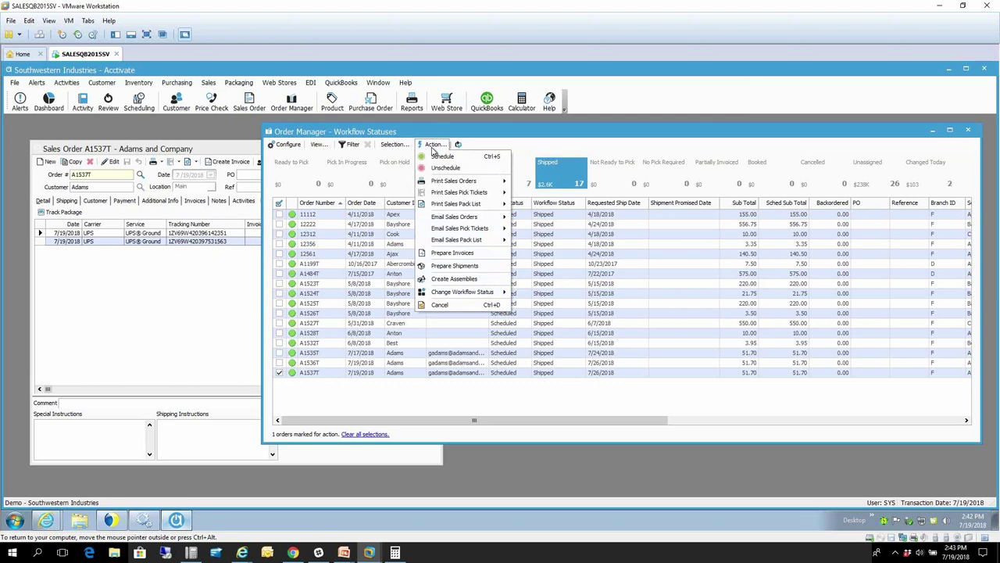
click(455, 253)
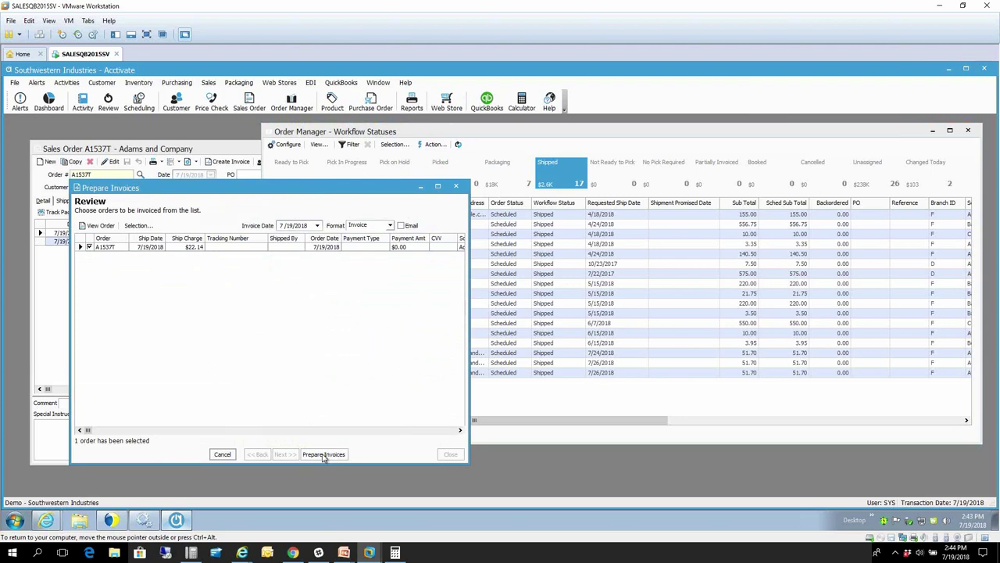
- Prepare the invoice for order A1537T and close the invoicing summary once it completes
click(324, 454)
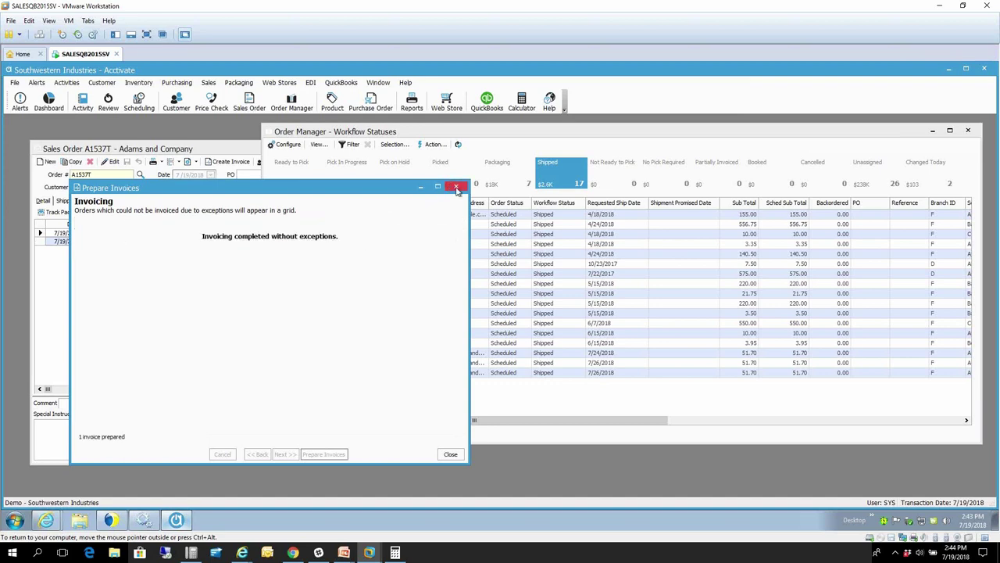
click(448, 454)
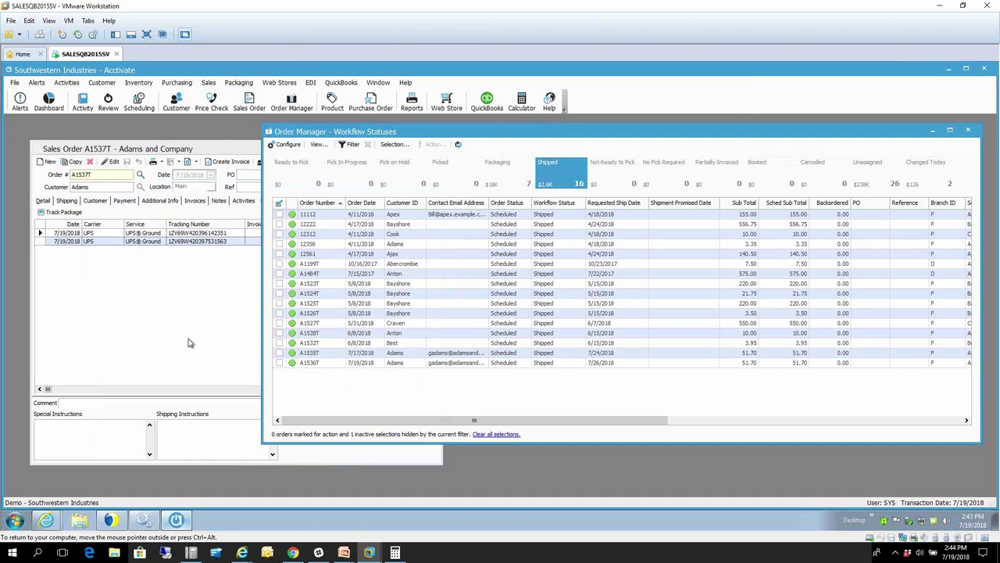
- Verify order A1537T shows Completed with invoice B3347Z and 22.14 shipping, then open the QuickBooks menu
click(161, 352)
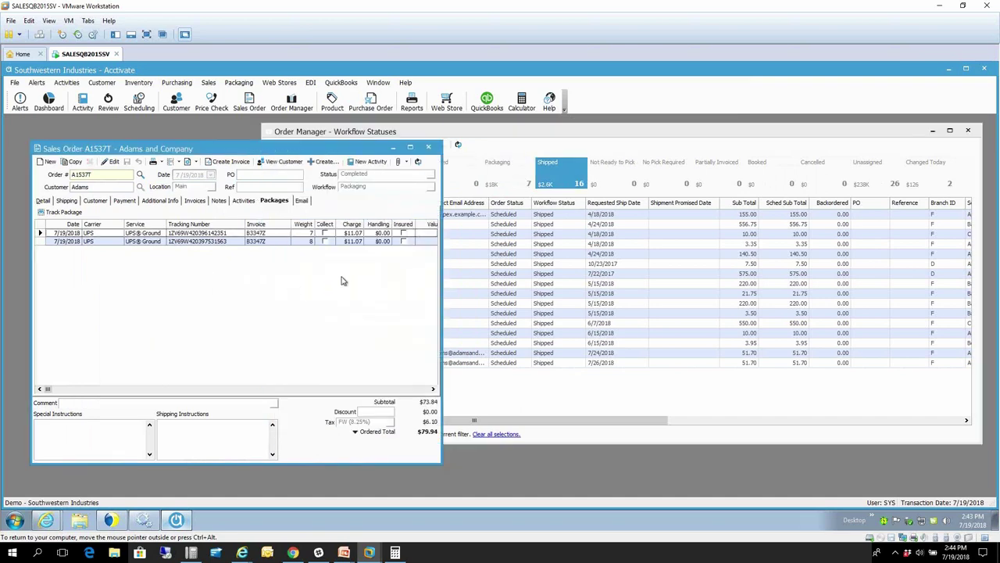
click(44, 202)
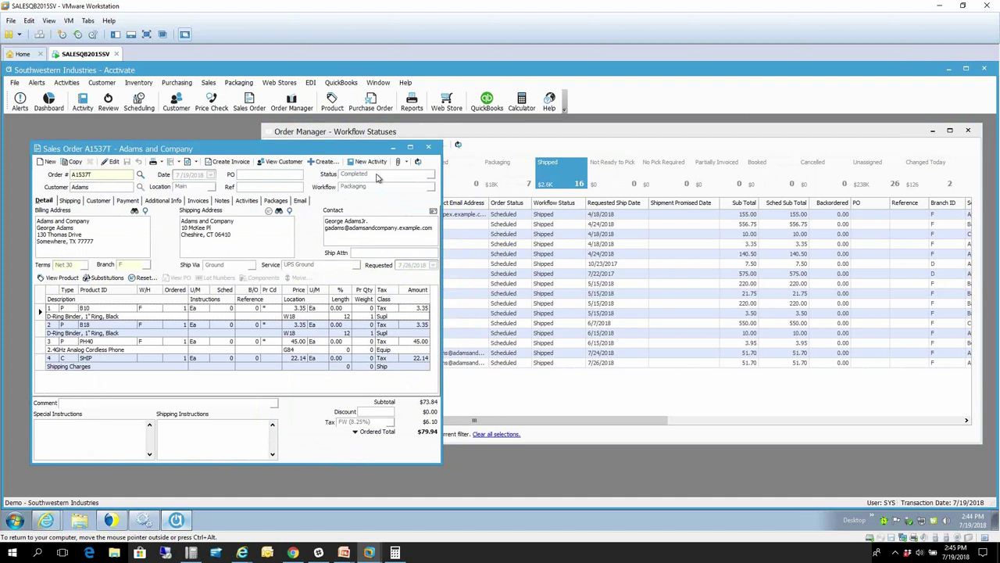
click(340, 82)
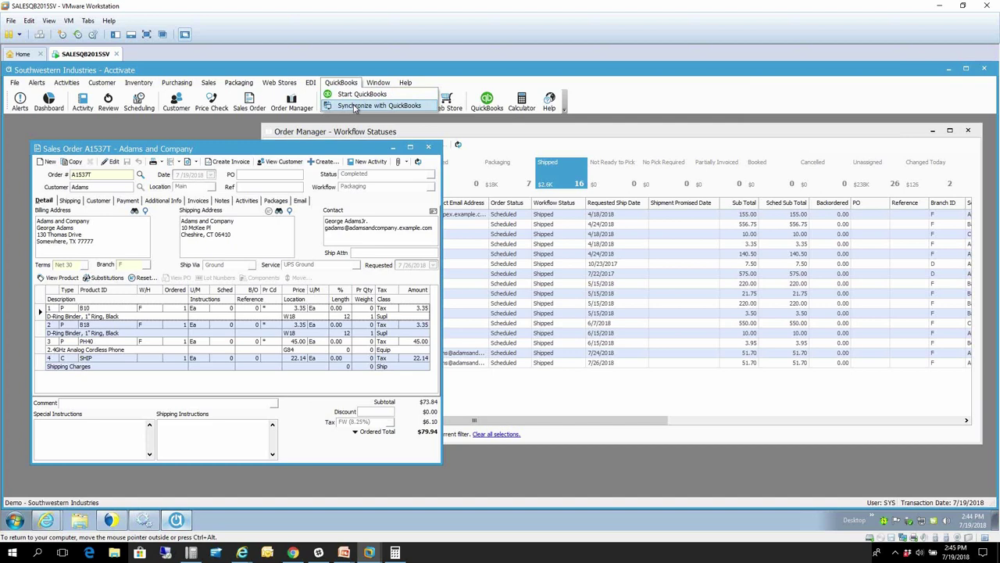
- Synchronize Acctivate with QuickBooks and close the sync window when it finishes
click(356, 106)
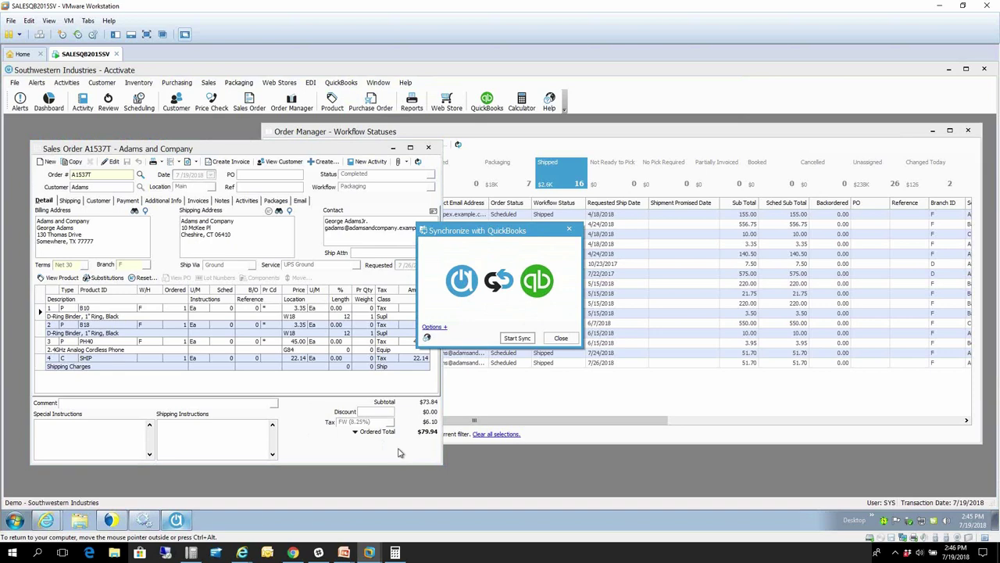
click(561, 339)
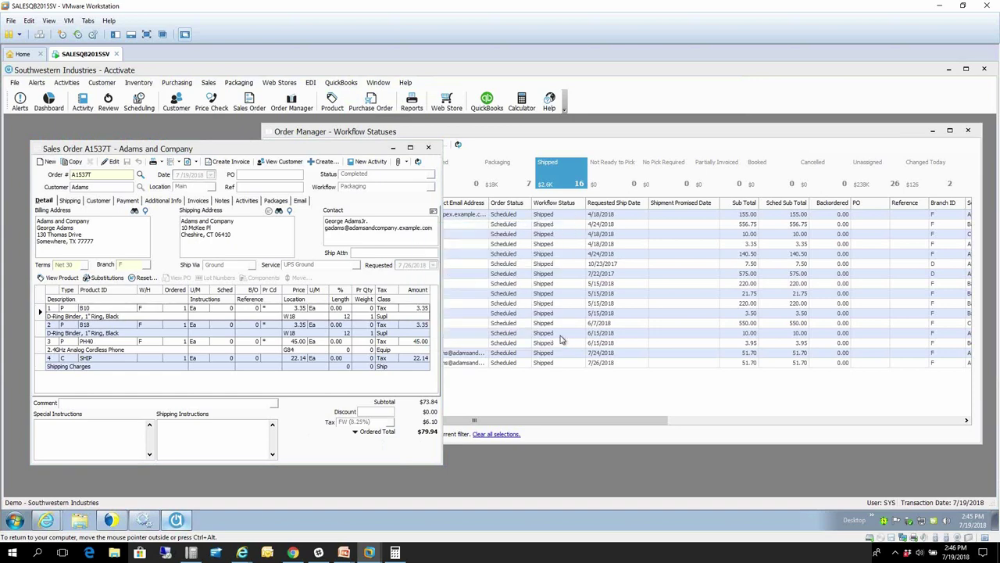